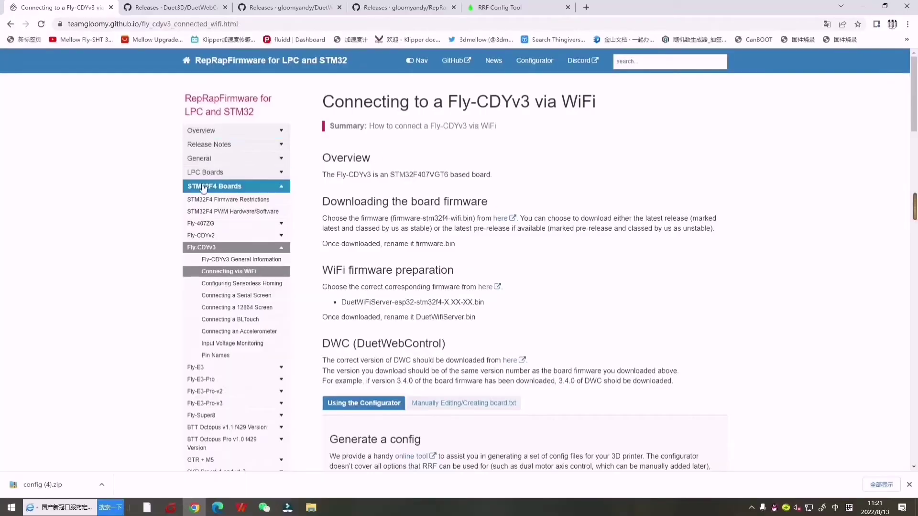
{"action": "scroll", "coordinate": [474, 209], "scroll_direction": "down", "scroll_amount": 3}
{"action": "scroll", "coordinate": [474, 209], "scroll_direction": "up", "scroll_amount": 3}
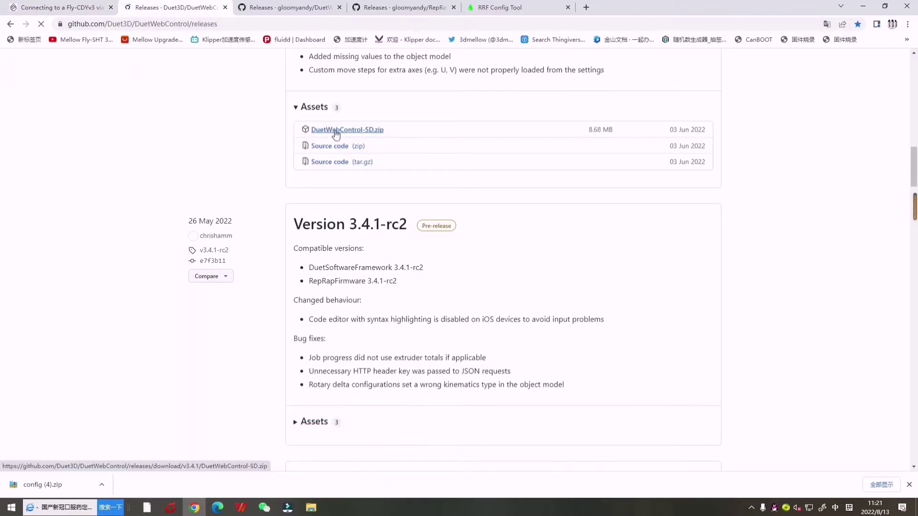
Check the DuetWiFiSocketServer and RepRapFirmware GitHub releases, then bring up the RRF Configuration Tool.
{"action": "left_click", "coordinate": [300, 6]}
{"action": "scroll", "coordinate": [396, 285], "scroll_direction": "down", "scroll_amount": 3}
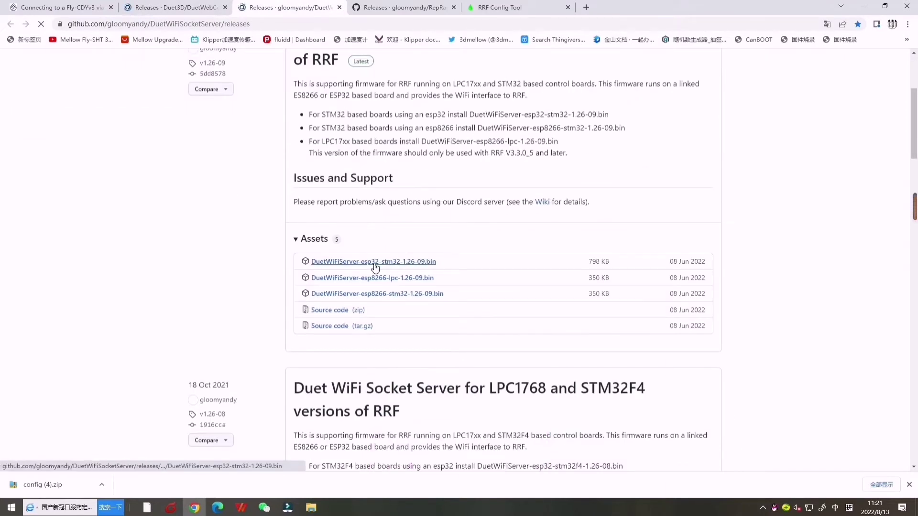
{"action": "left_click", "coordinate": [369, 7]}
{"action": "scroll", "coordinate": [453, 345], "scroll_direction": "down", "scroll_amount": 4}
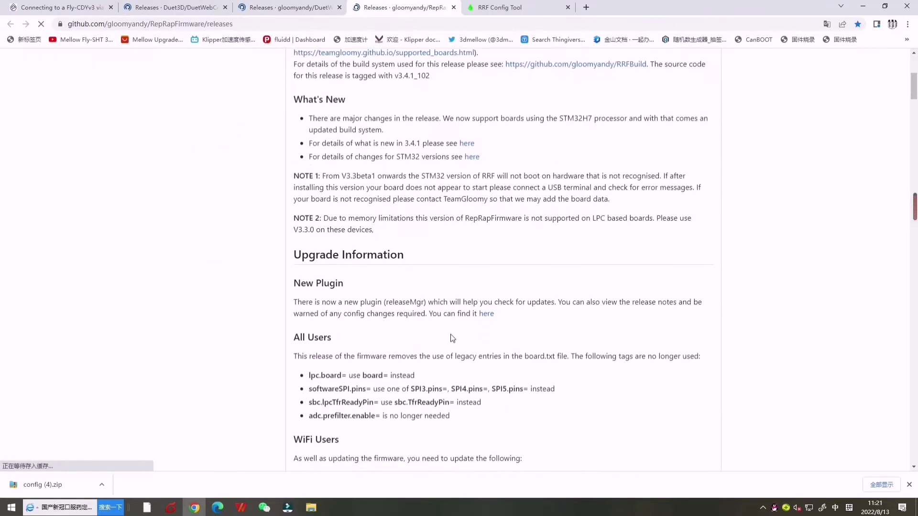
{"action": "scroll", "coordinate": [452, 337], "scroll_direction": "down", "scroll_amount": 2}
{"action": "scroll", "coordinate": [453, 333], "scroll_direction": "down", "scroll_amount": 3}
{"action": "scroll", "coordinate": [430, 287], "scroll_direction": "down", "scroll_amount": 3}
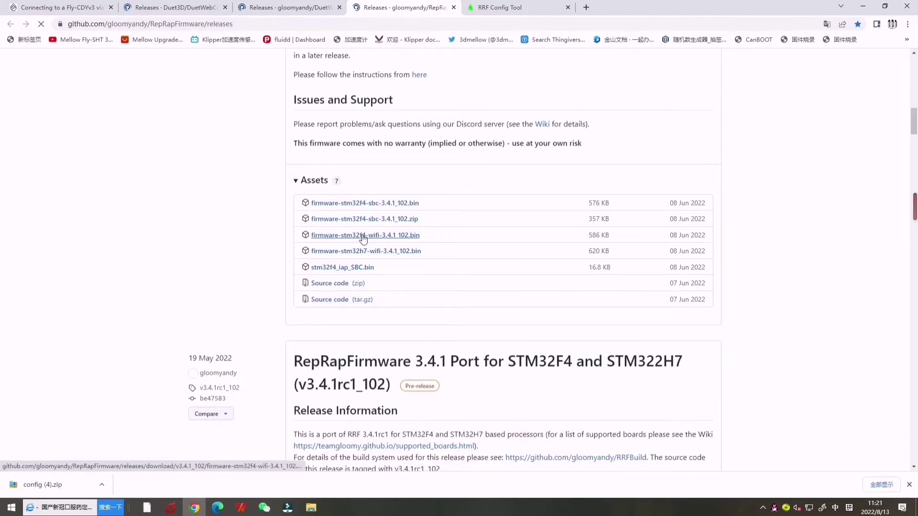
{"action": "left_click", "coordinate": [506, 9]}
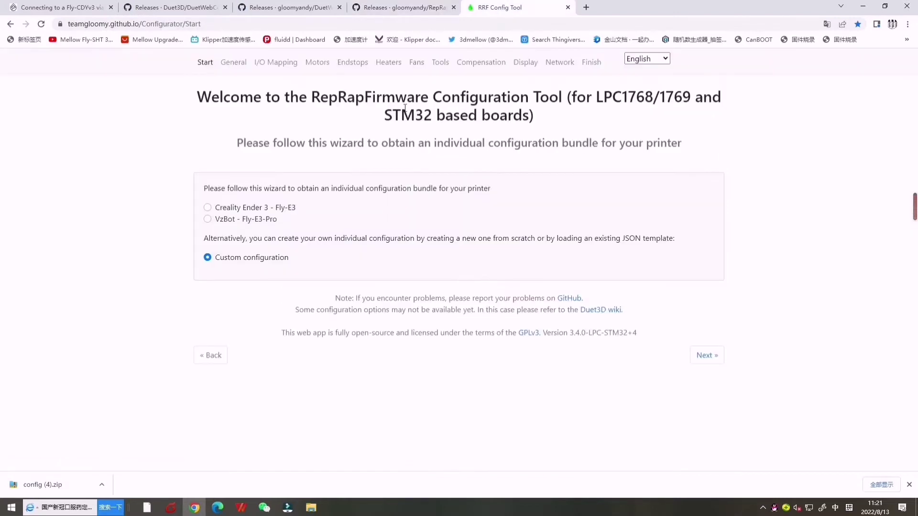
Choose Fly-CDYv3 as the board in General settings and finish the configuration wizard.
{"action": "left_click", "coordinate": [230, 63]}
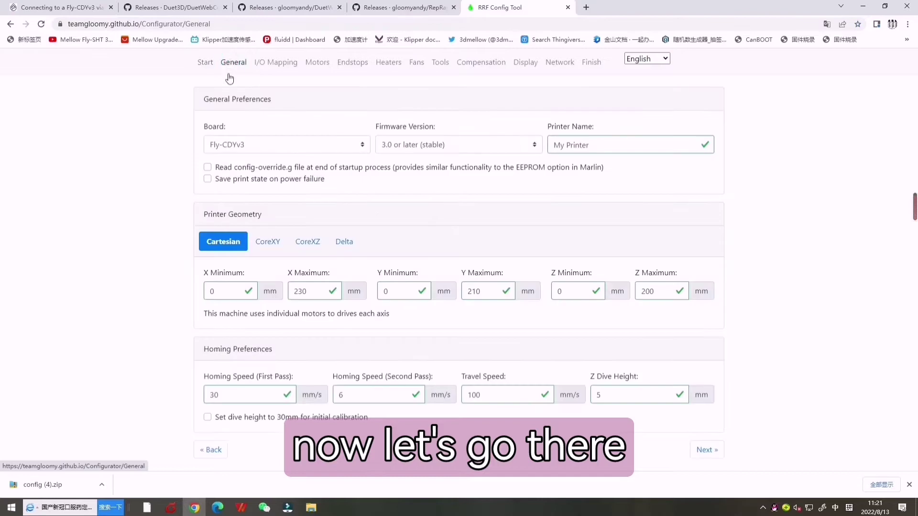
{"action": "left_click", "coordinate": [230, 145]}
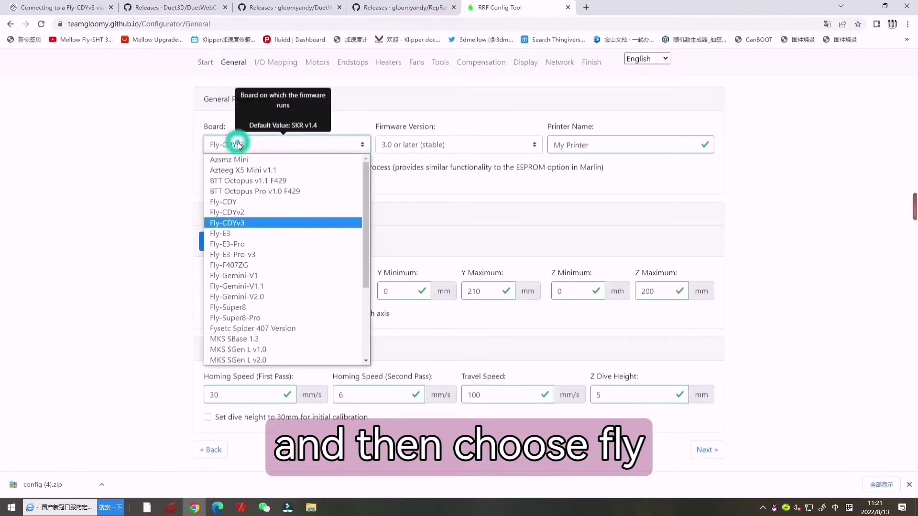
{"action": "left_click", "coordinate": [237, 223]}
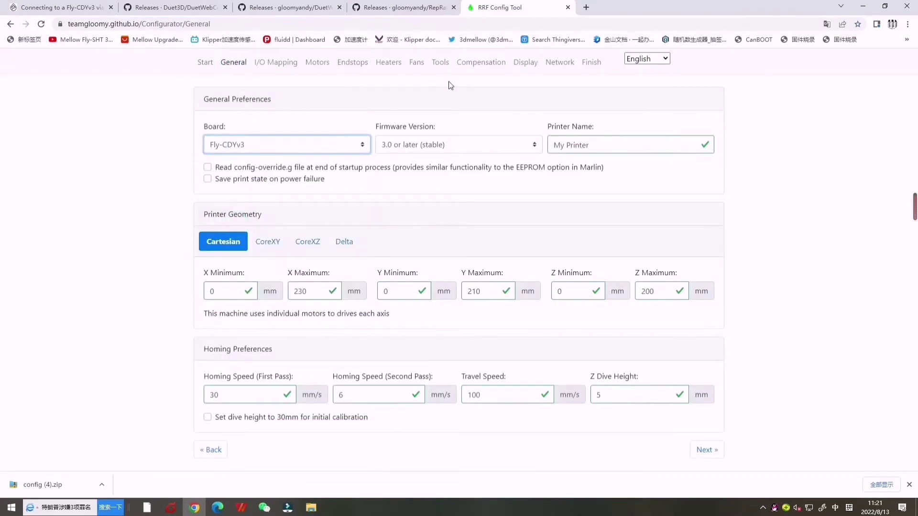
{"action": "left_click", "coordinate": [590, 64]}
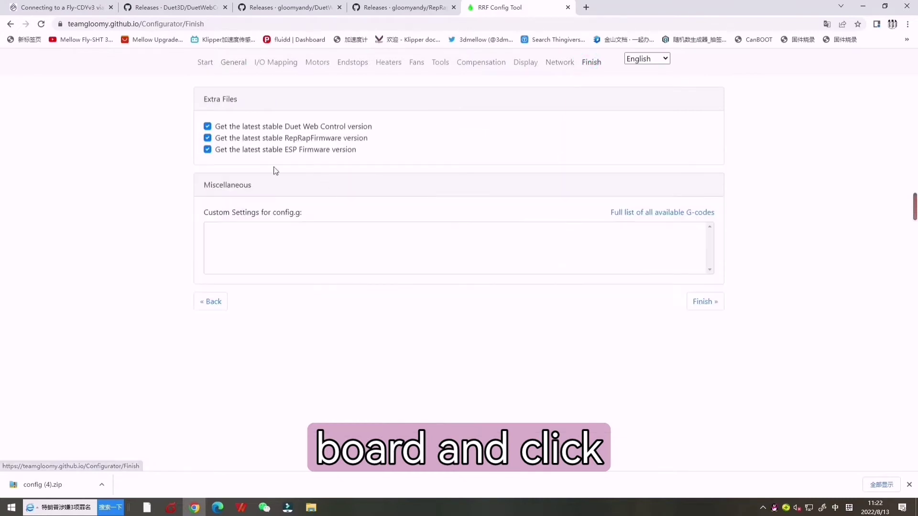
{"action": "left_click", "coordinate": [697, 303]}
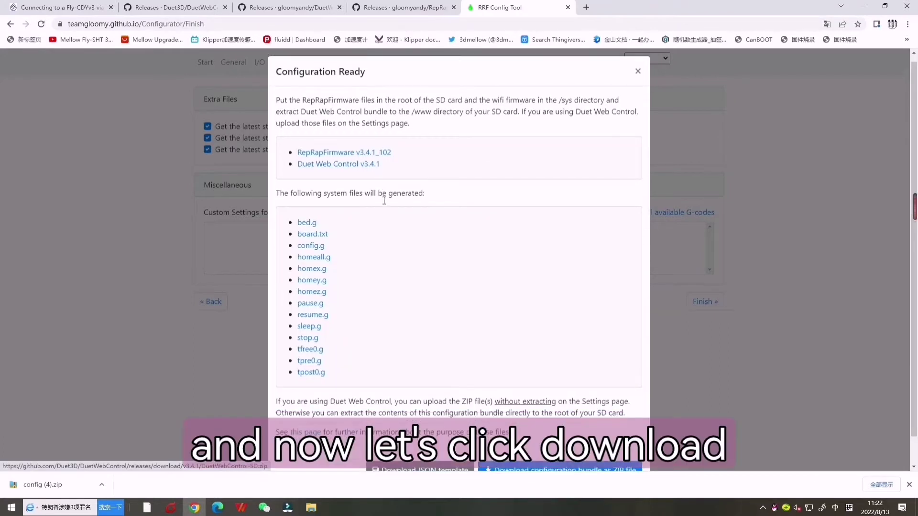
{"action": "scroll", "coordinate": [266, 374], "scroll_direction": "down", "scroll_amount": 1}
Download the configuration bundle ZIP, then cancel the duplicate config (5).zip download.
{"action": "left_click", "coordinate": [534, 444]}
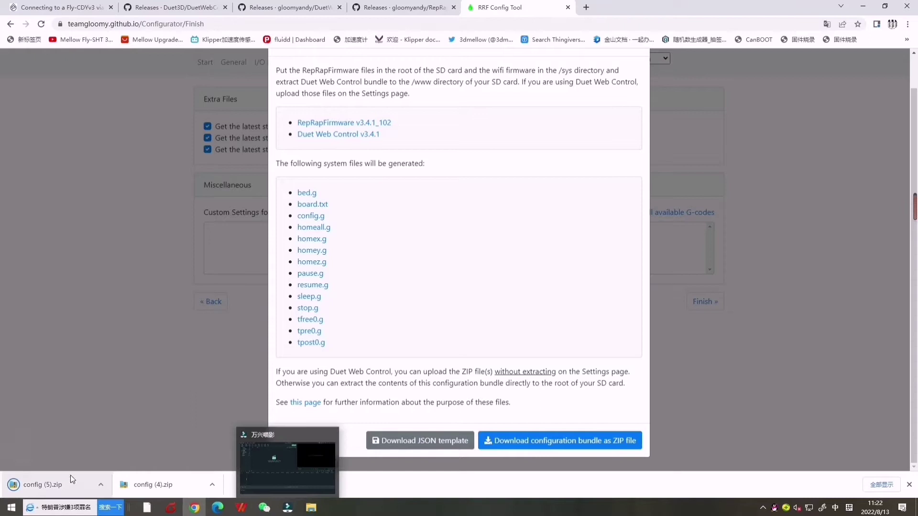
{"action": "left_click", "coordinate": [98, 482]}
{"action": "left_click", "coordinate": [112, 467]}
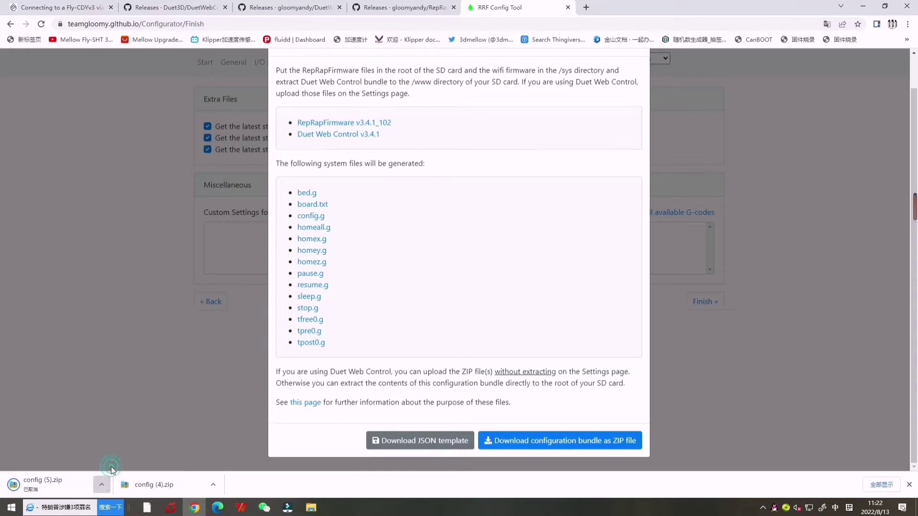
Copy config (4).zip, DuetWebControl-SD.zip and both firmware bins from the downloads folder onto drive F:.
{"action": "left_click", "coordinate": [311, 507]}
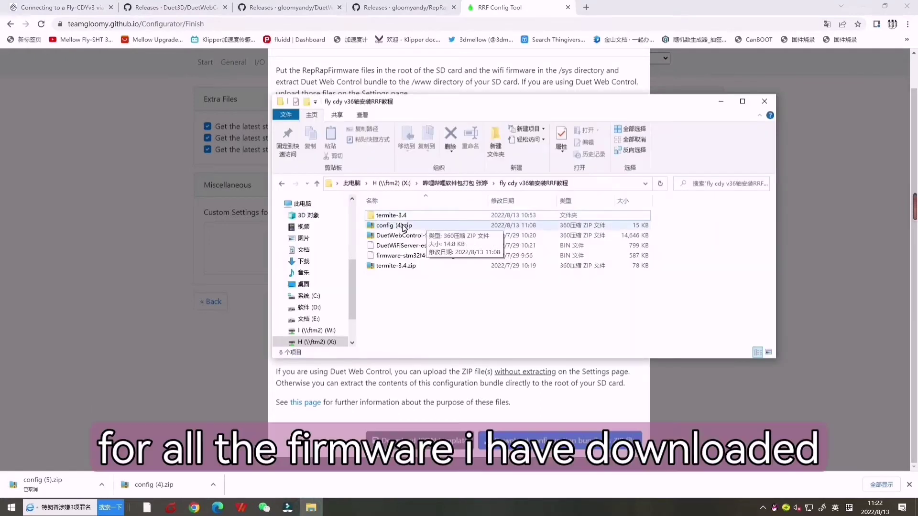
{"action": "left_click_drag", "start_coordinate": [402, 228], "coordinate": [399, 257]}
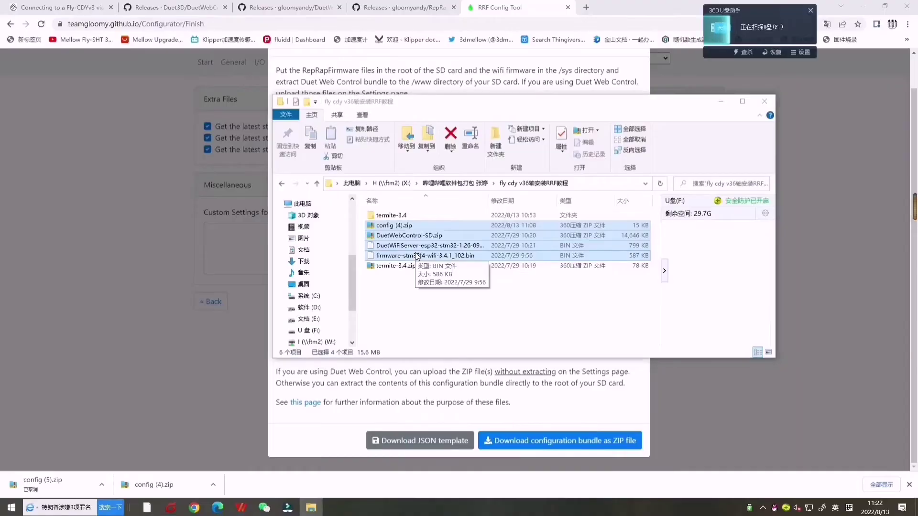
{"action": "left_click", "coordinate": [466, 111]}
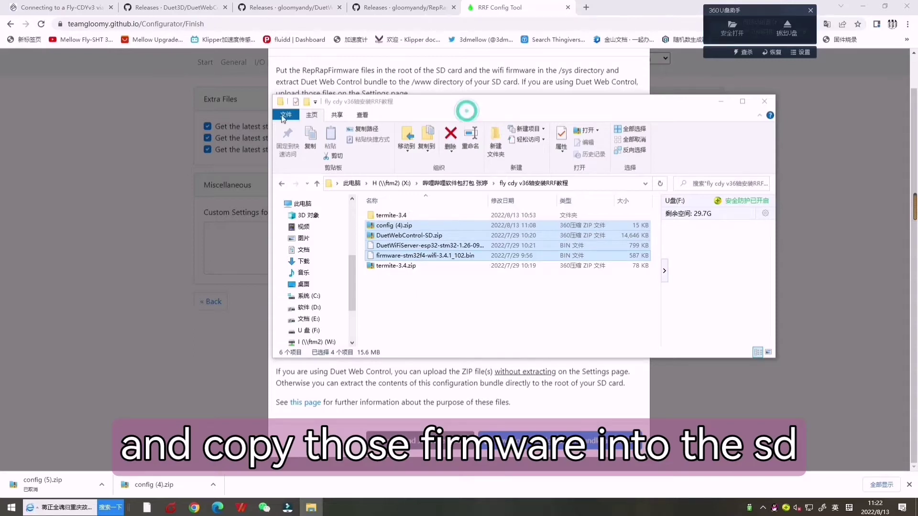
{"action": "left_click_drag", "start_coordinate": [439, 110], "coordinate": [277, 91]}
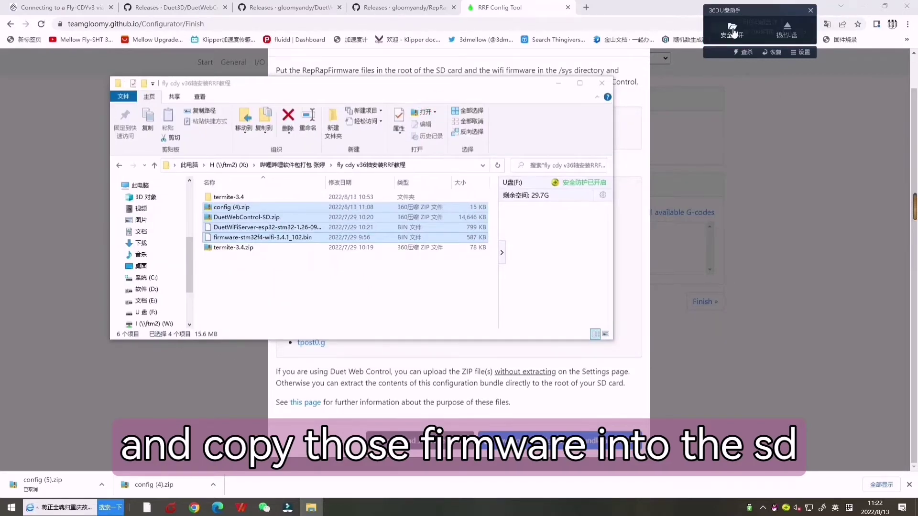
{"action": "left_click", "coordinate": [731, 29]}
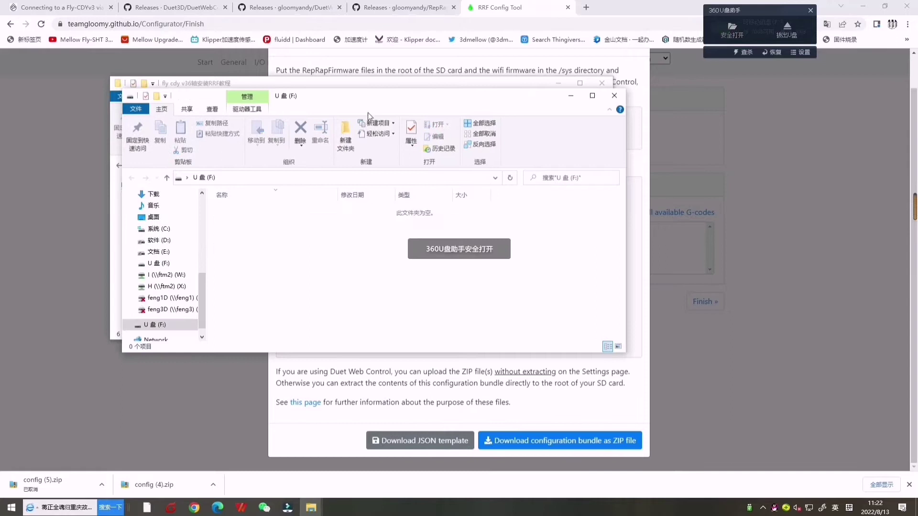
{"action": "left_click_drag", "start_coordinate": [368, 101], "coordinate": [665, 102]}
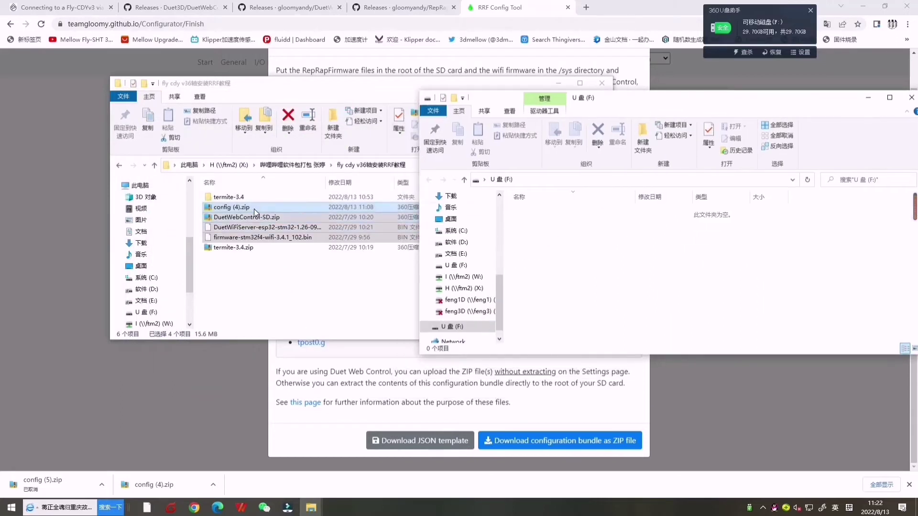
{"action": "left_click_drag", "start_coordinate": [255, 212], "coordinate": [585, 265]}
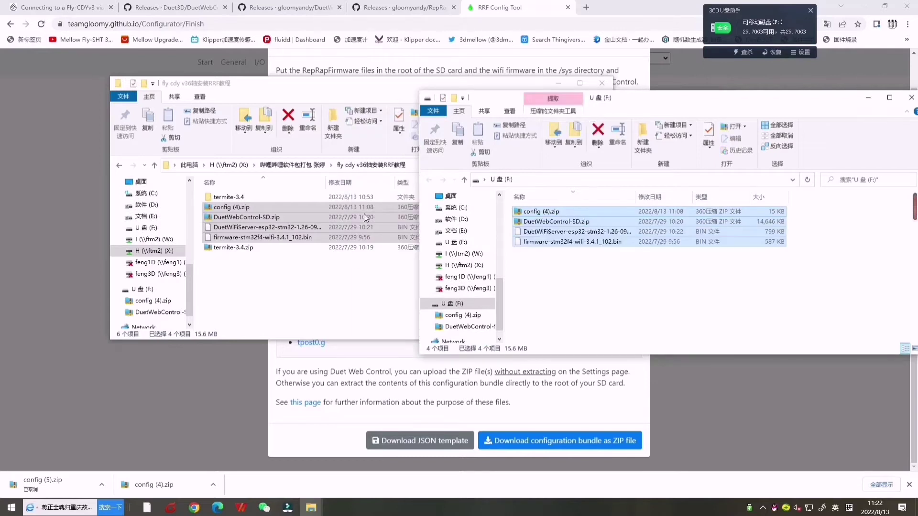
{"action": "left_click", "coordinate": [557, 82]}
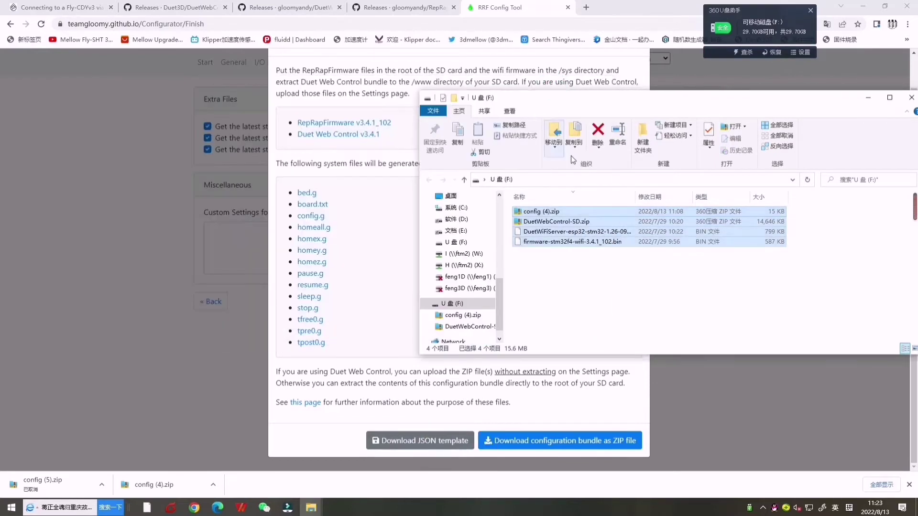
Extract config (4).zip and DuetWebControl-SD.zip into their own folders on the USB drive.
{"action": "left_click_drag", "start_coordinate": [622, 113], "coordinate": [391, 111]}
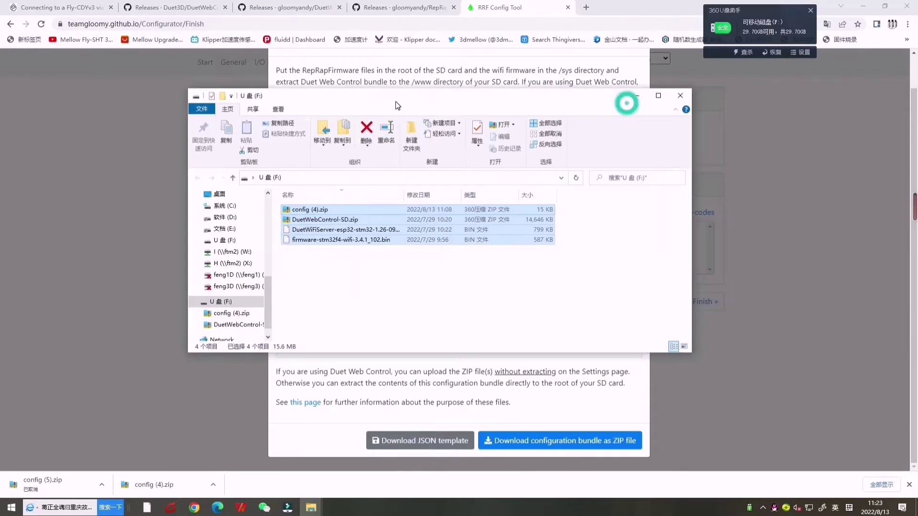
{"action": "left_click", "coordinate": [334, 275]}
{"action": "left_click", "coordinate": [312, 210]}
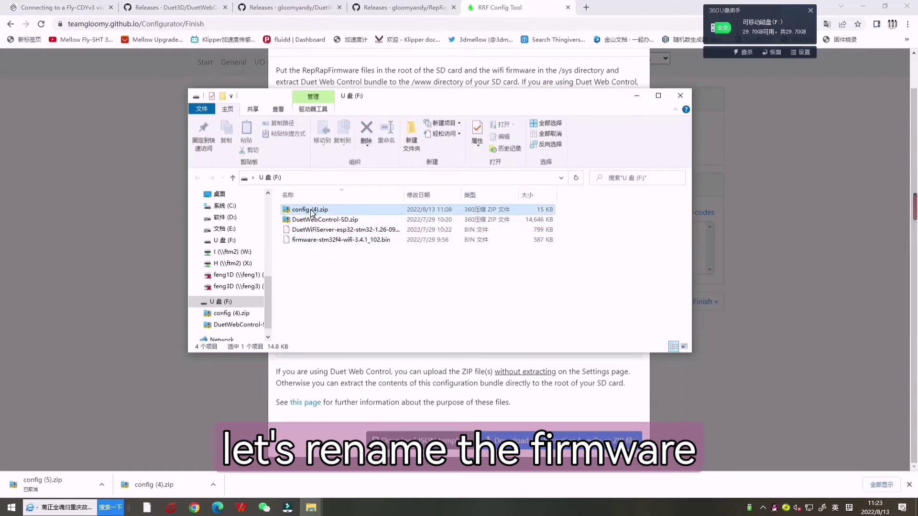
{"action": "right_click", "coordinate": [312, 214]}
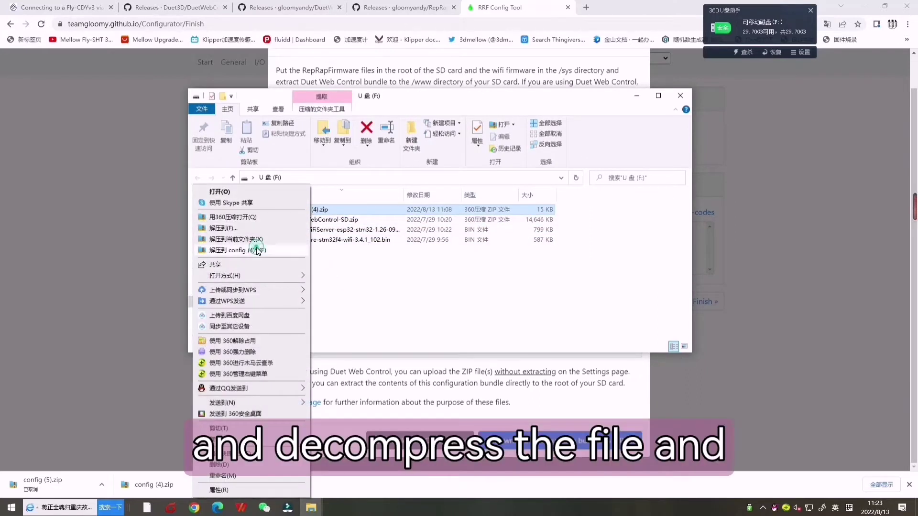
{"action": "left_click", "coordinate": [257, 250]}
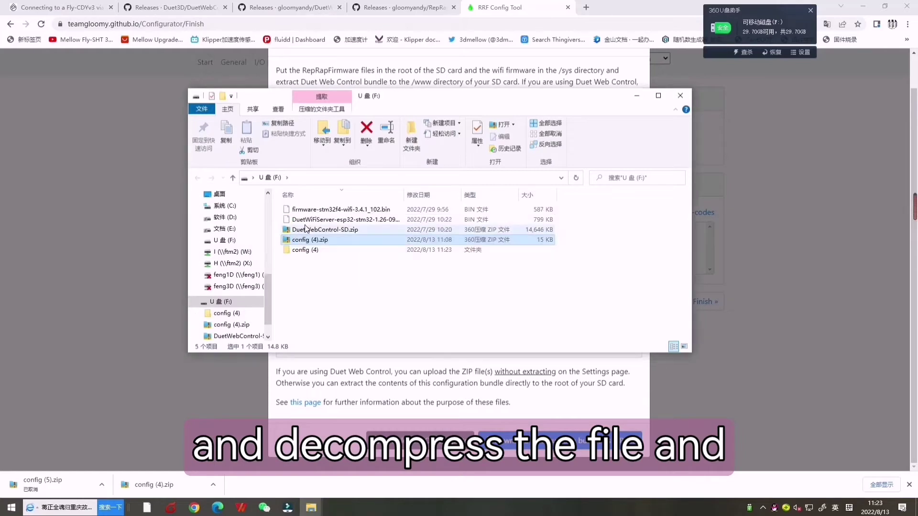
{"action": "right_click", "coordinate": [306, 231]}
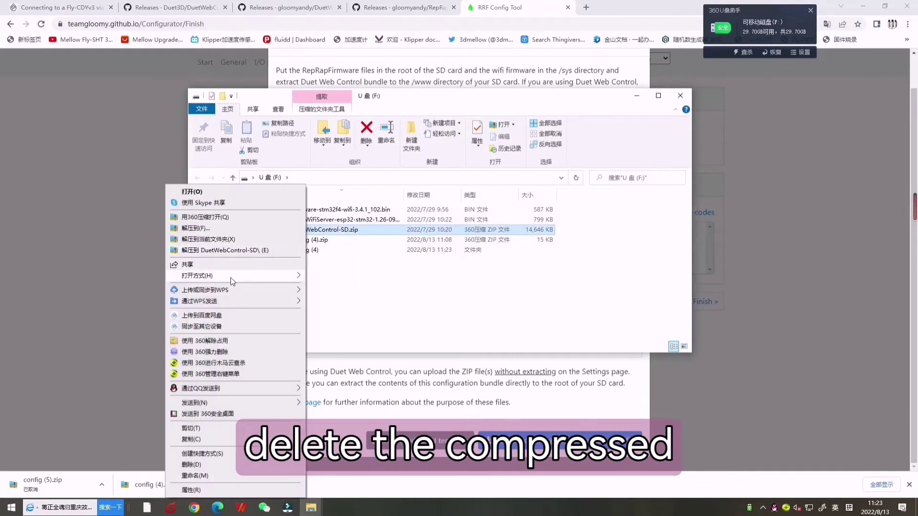
{"action": "left_click", "coordinate": [219, 250]}
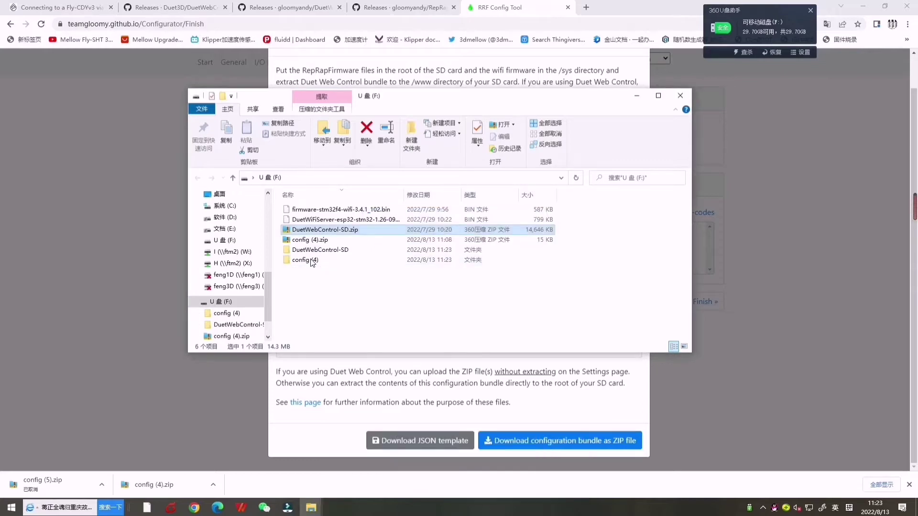
Delete the two original zip files from the USB drive.
{"action": "left_click", "coordinate": [332, 296]}
{"action": "left_click", "coordinate": [319, 230]}
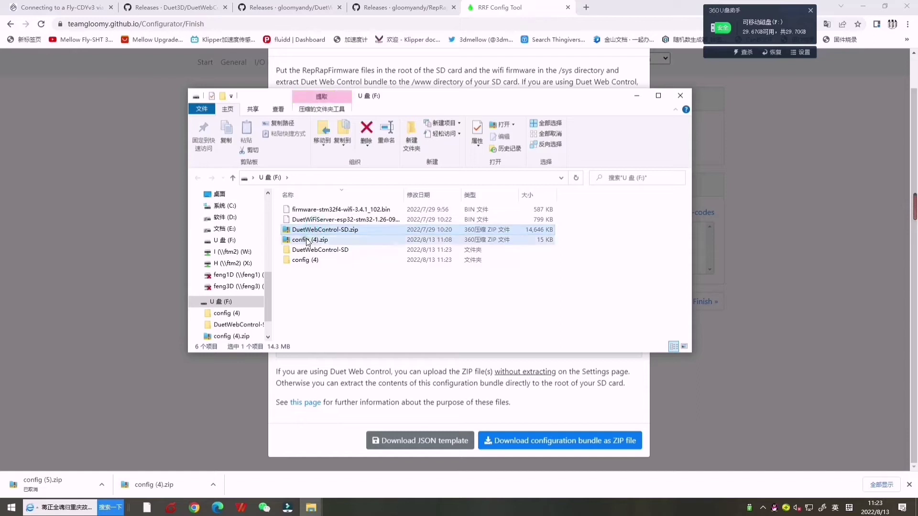
{"action": "right_click", "coordinate": [307, 242]}
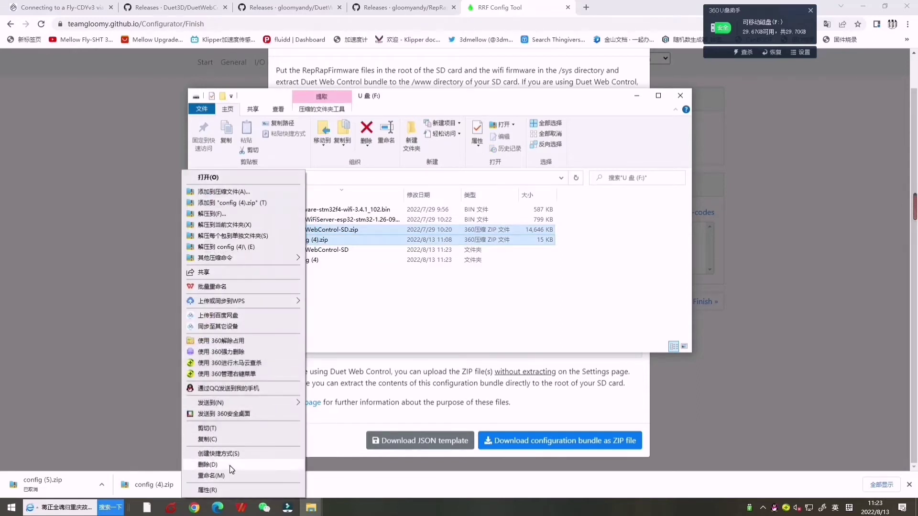
{"action": "left_click", "coordinate": [230, 465]}
{"action": "left_click", "coordinate": [495, 262]}
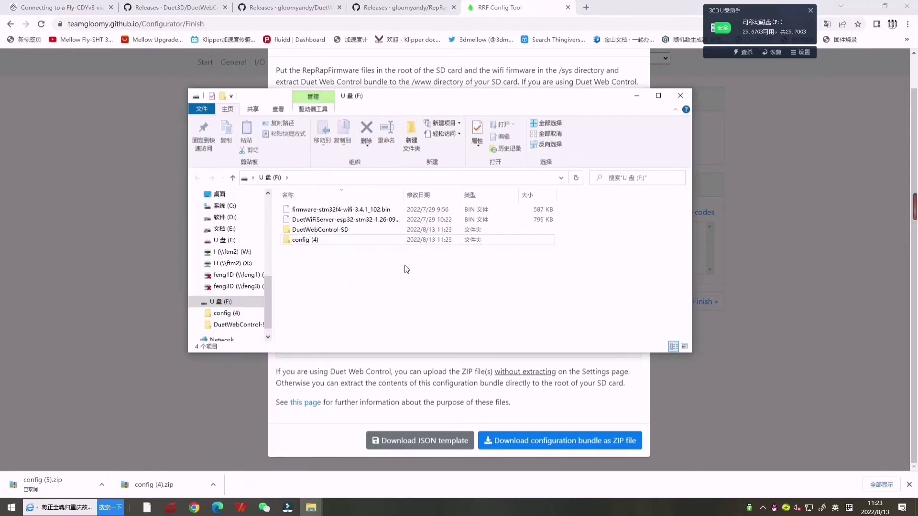
{"action": "right_click", "coordinate": [302, 242]}
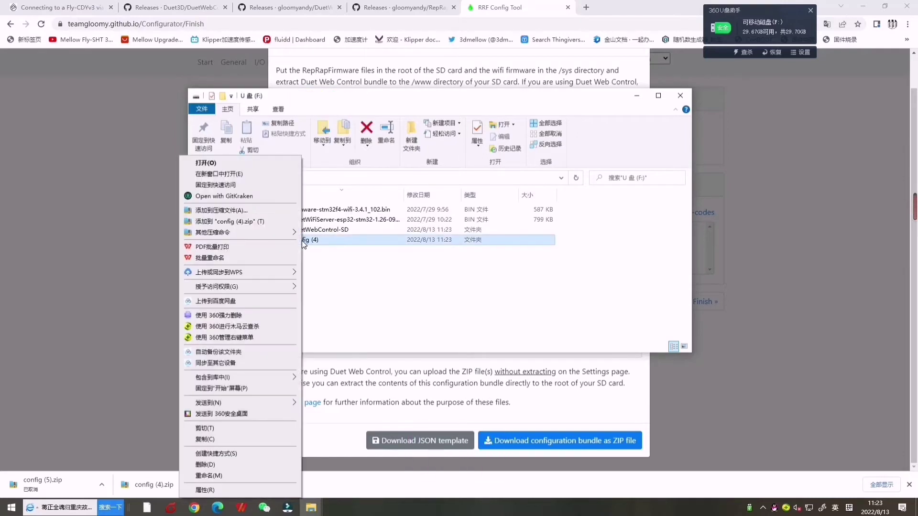
{"action": "left_click", "coordinate": [370, 285]}
Rename the RepRapFirmware bin to firmware.bin and the WiFi server bin to DuetWiFiServer.bin.
{"action": "left_click", "coordinate": [322, 210]}
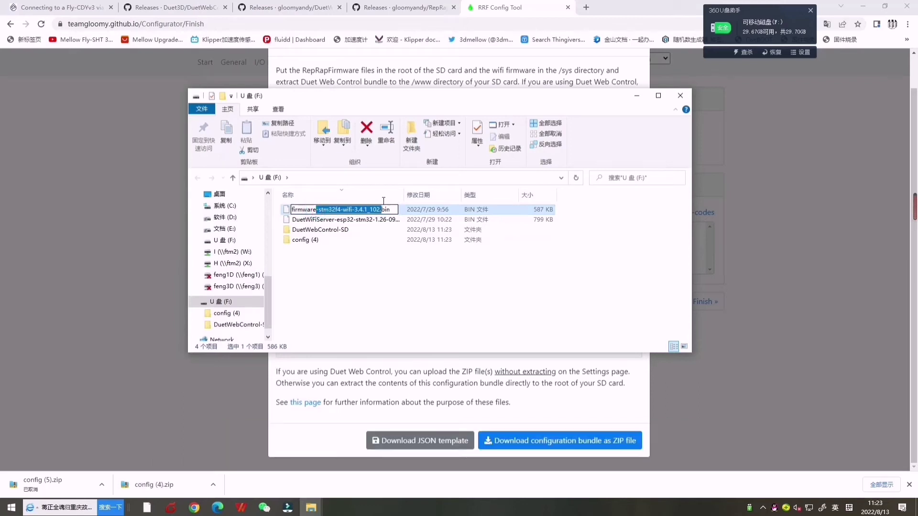
{"action": "key", "text": "Delete"}
{"action": "key", "text": "Return"}
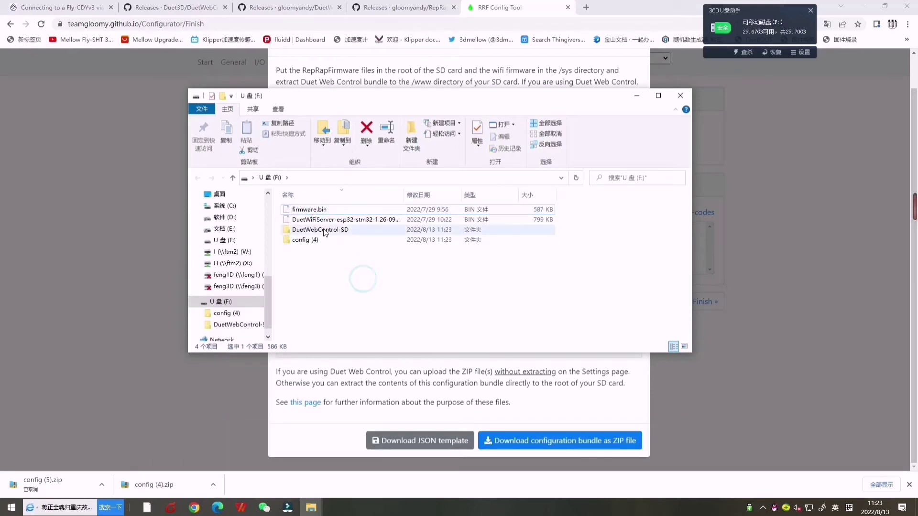
{"action": "left_click", "coordinate": [320, 218]}
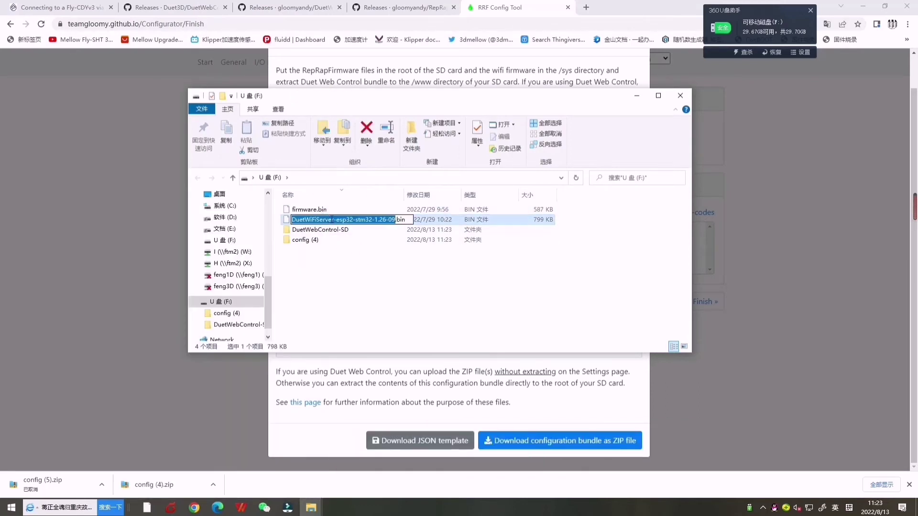
{"action": "left_click_drag", "start_coordinate": [334, 219], "coordinate": [391, 216]}
{"action": "key", "text": "Delete"}
{"action": "left_click", "coordinate": [359, 278]}
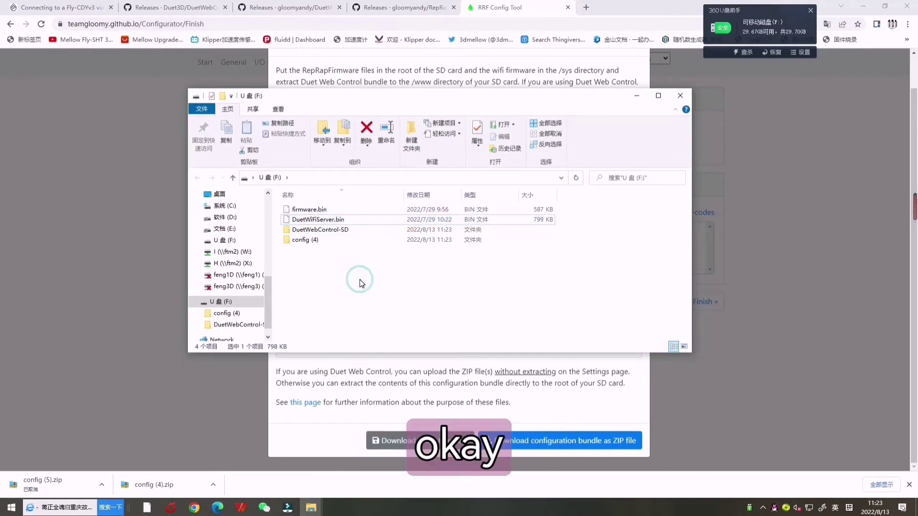
Cut the sys folder out of config (4) and paste it into the F: root.
{"action": "right_click", "coordinate": [313, 241]}
{"action": "left_click", "coordinate": [273, 164]}
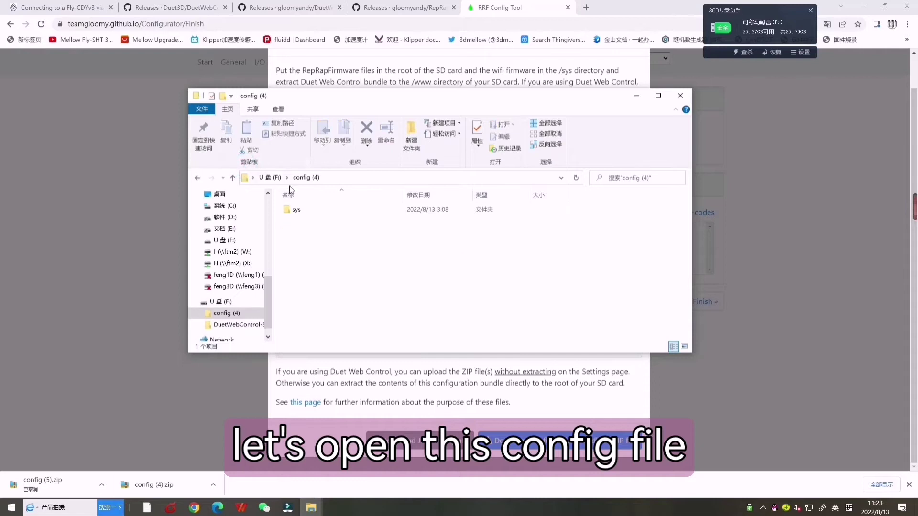
{"action": "right_click", "coordinate": [302, 209]}
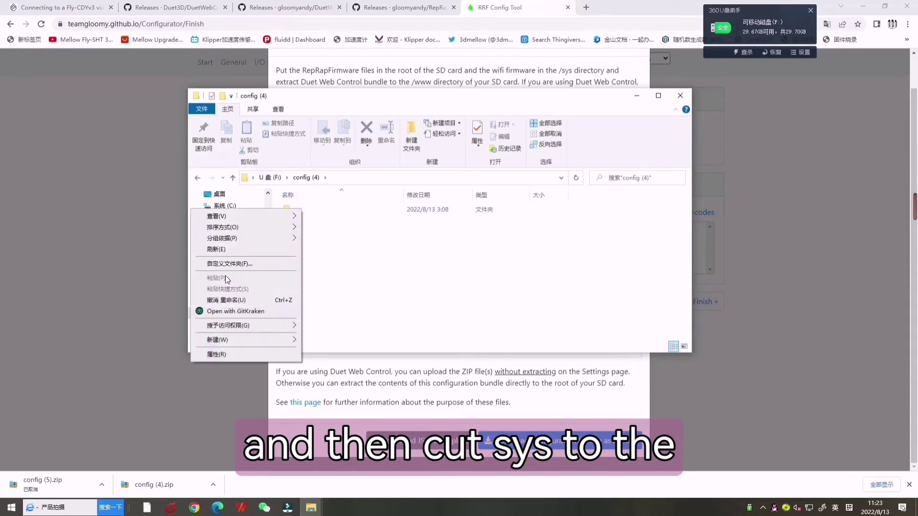
{"action": "left_click", "coordinate": [349, 284]}
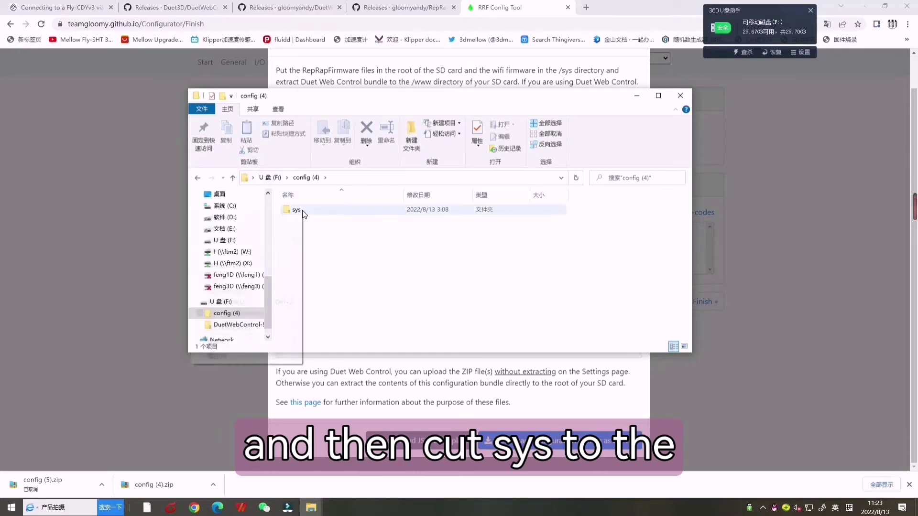
{"action": "right_click", "coordinate": [302, 210]}
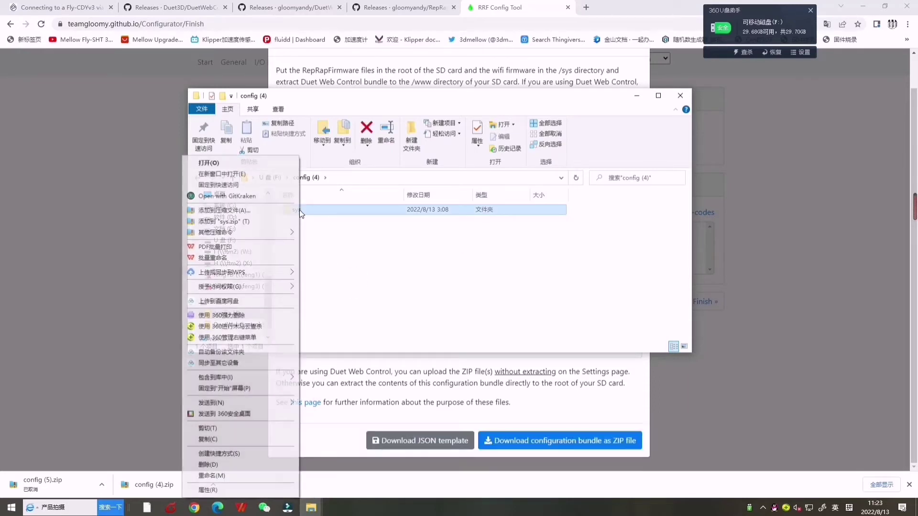
{"action": "left_click", "coordinate": [218, 428]}
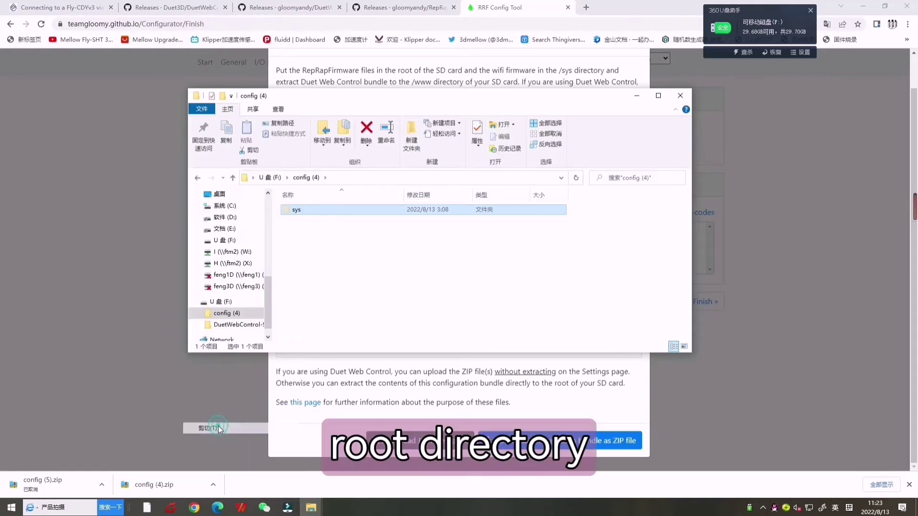
{"action": "right_click", "coordinate": [294, 266]}
{"action": "left_click", "coordinate": [224, 341]}
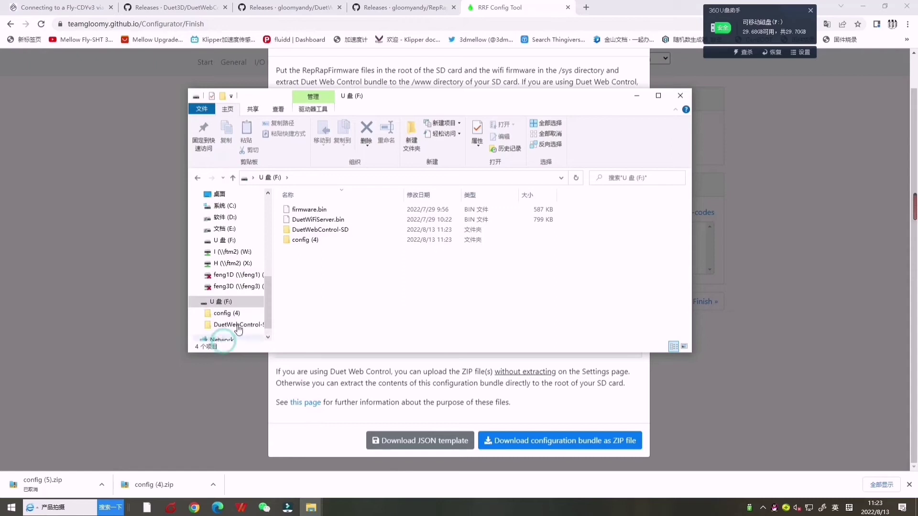
Permanently delete the emptied config (4) folder.
{"action": "right_click", "coordinate": [307, 241]}
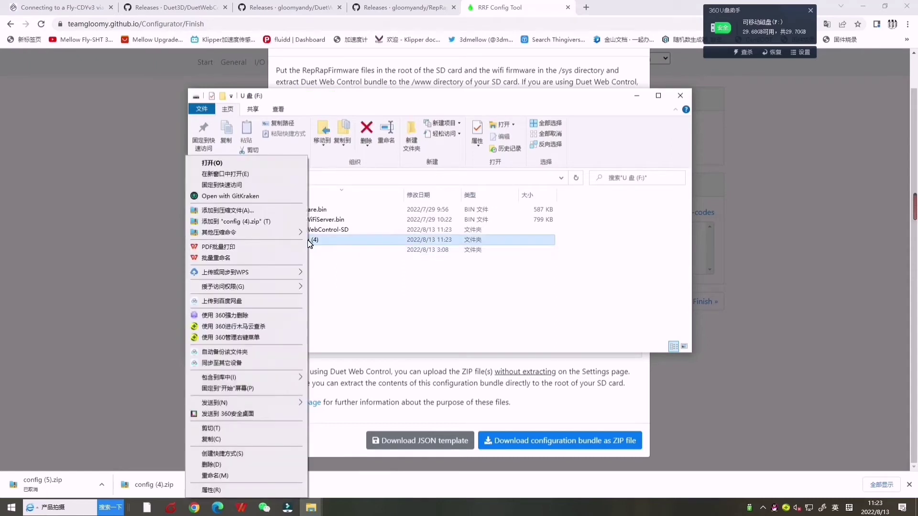
{"action": "left_click", "coordinate": [211, 465]}
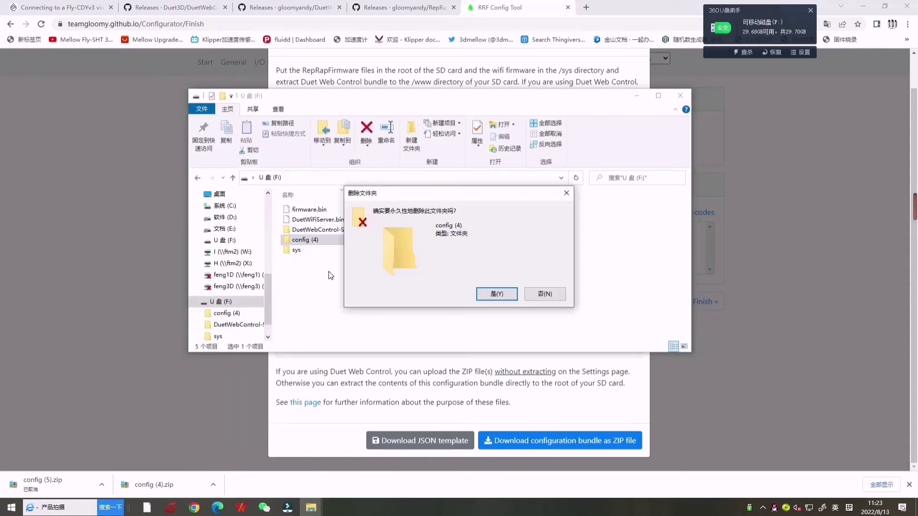
{"action": "left_click", "coordinate": [492, 296]}
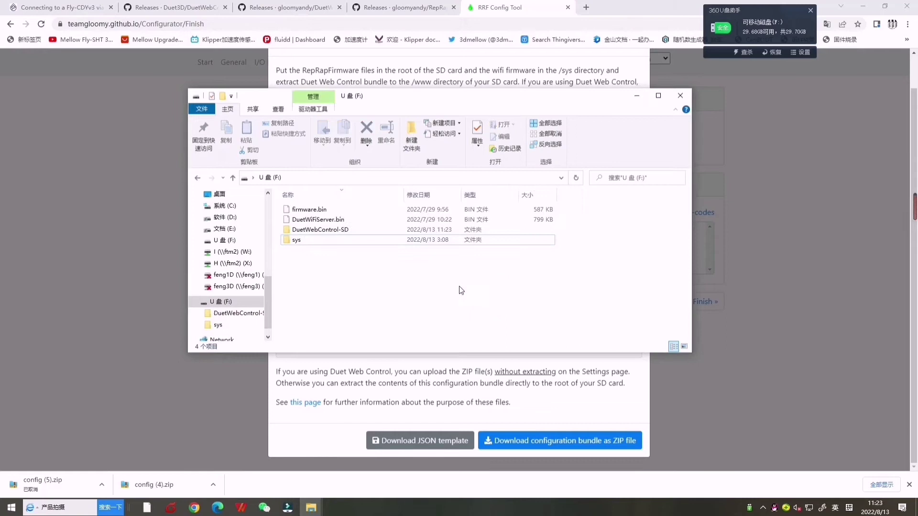
{"action": "left_click", "coordinate": [319, 230]}
{"action": "key", "text": "F2"}
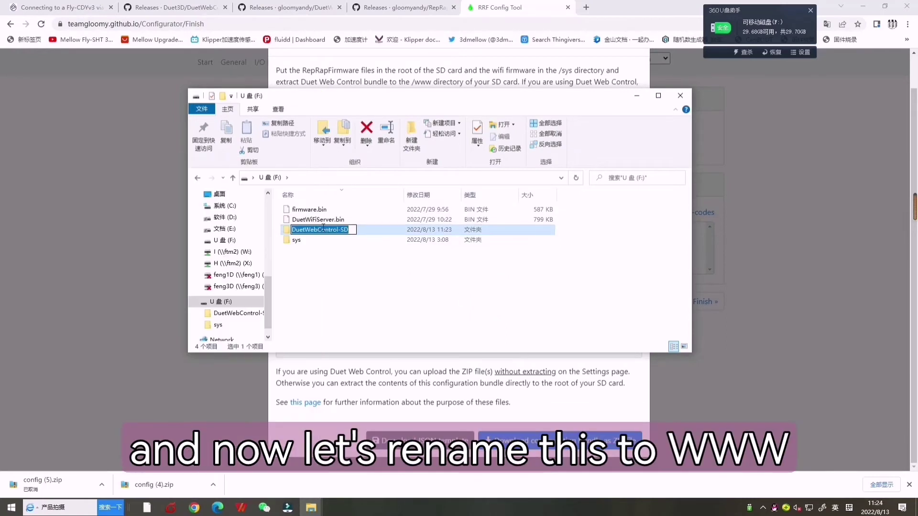
{"action": "type", "text": "wwWWW"}
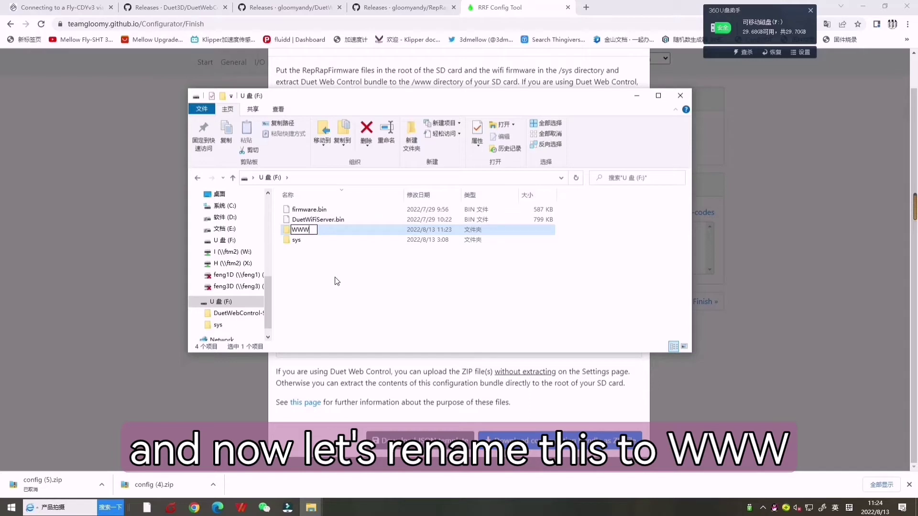
Rename DuetWebControl-SD to WWW, create a firmware folder, and move DuetWiFiServer.bin into it.
{"action": "left_click", "coordinate": [333, 277]}
{"action": "right_click", "coordinate": [313, 276]}
{"action": "mouse_move", "coordinate": [228, 403]}
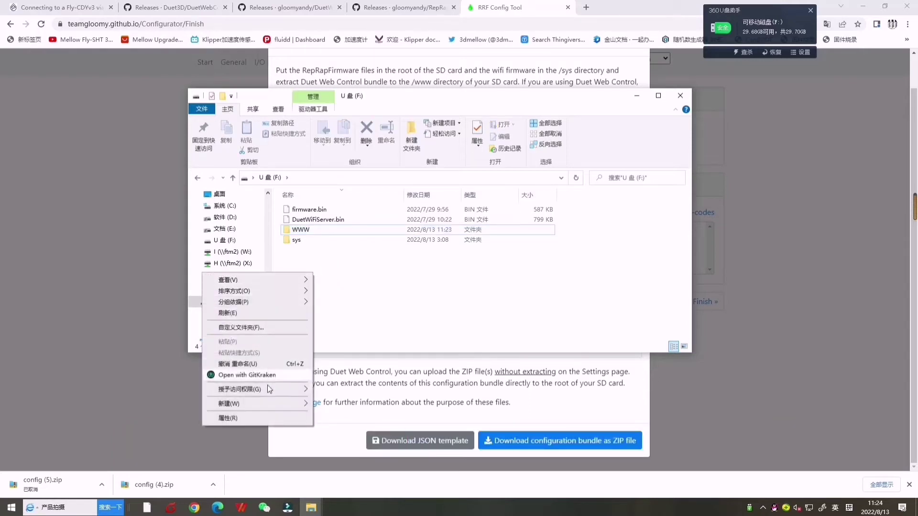
{"action": "left_click", "coordinate": [349, 255]}
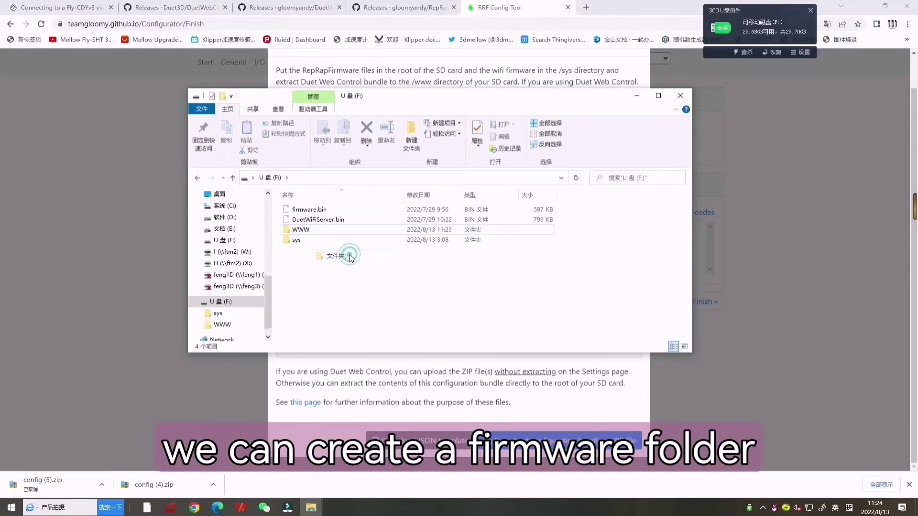
{"action": "type", "text": "fir"}
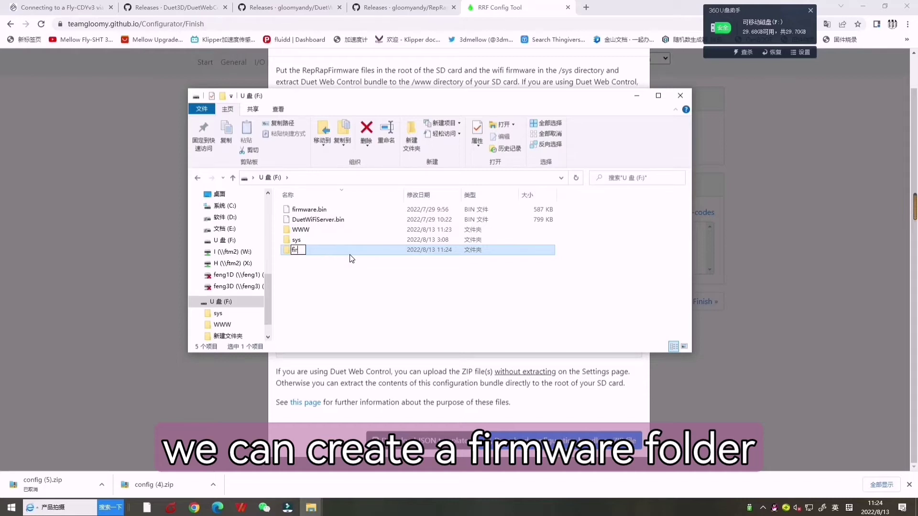
{"action": "type", "text": "mware"}
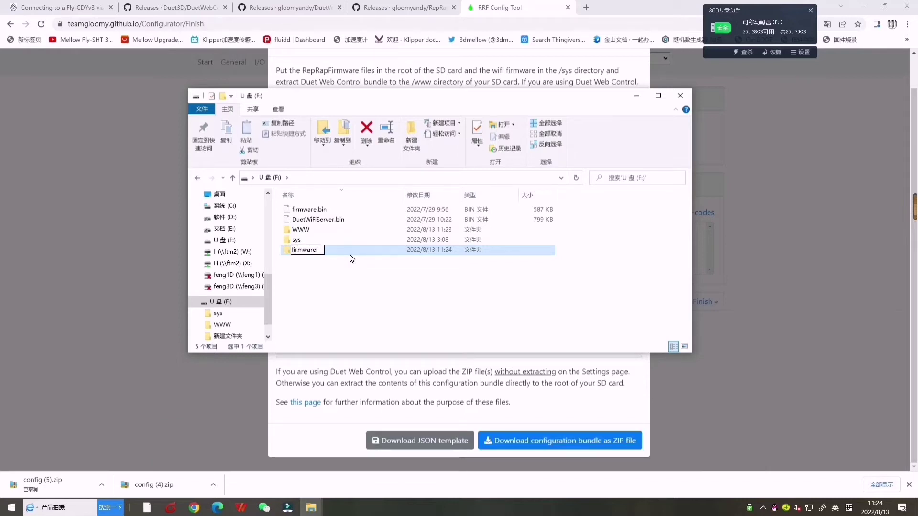
{"action": "left_click", "coordinate": [350, 282]}
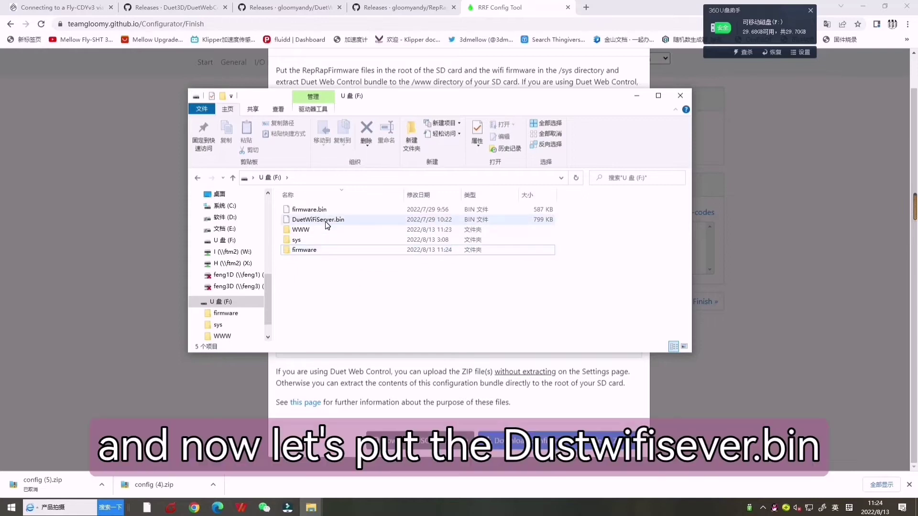
{"action": "left_click_drag", "start_coordinate": [324, 221], "coordinate": [313, 255]}
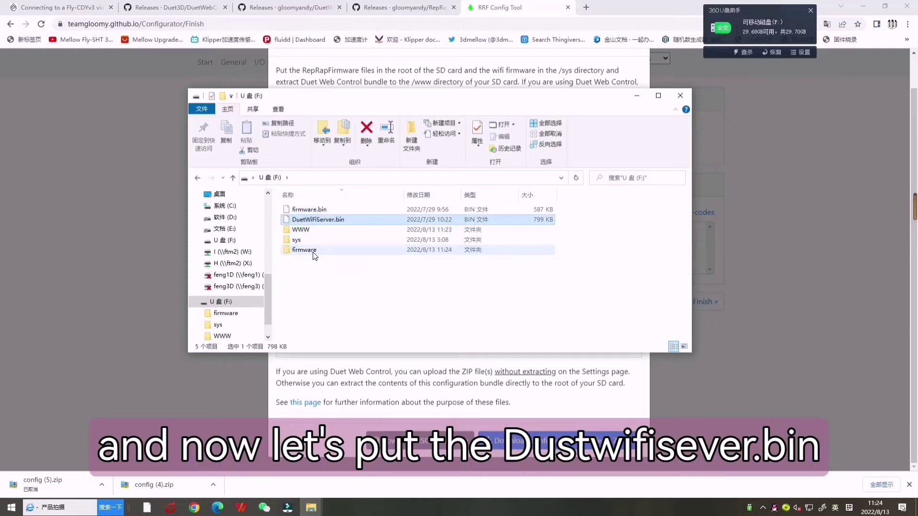
Create gcodes and macros folders in the card root, then close the window.
{"action": "right_click", "coordinate": [300, 263]}
{"action": "mouse_move", "coordinate": [217, 392]}
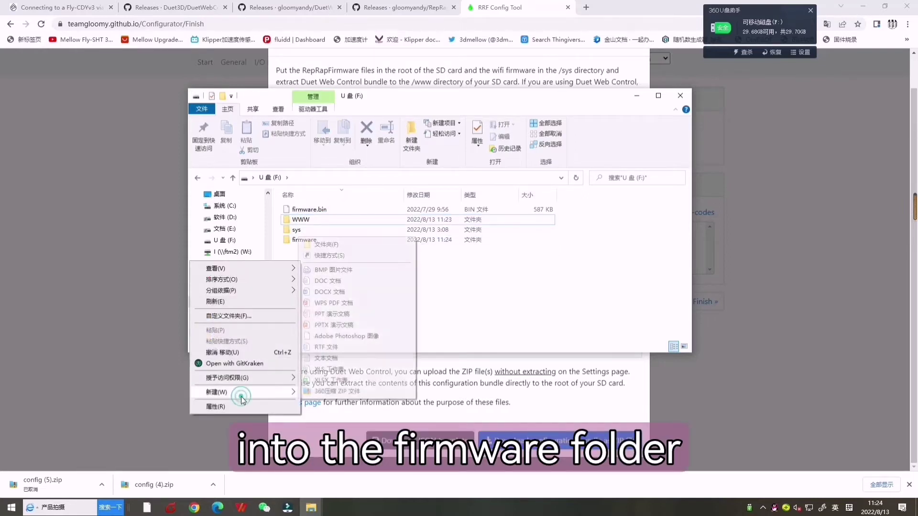
{"action": "left_click", "coordinate": [330, 248]}
{"action": "type", "text": "gcode"}
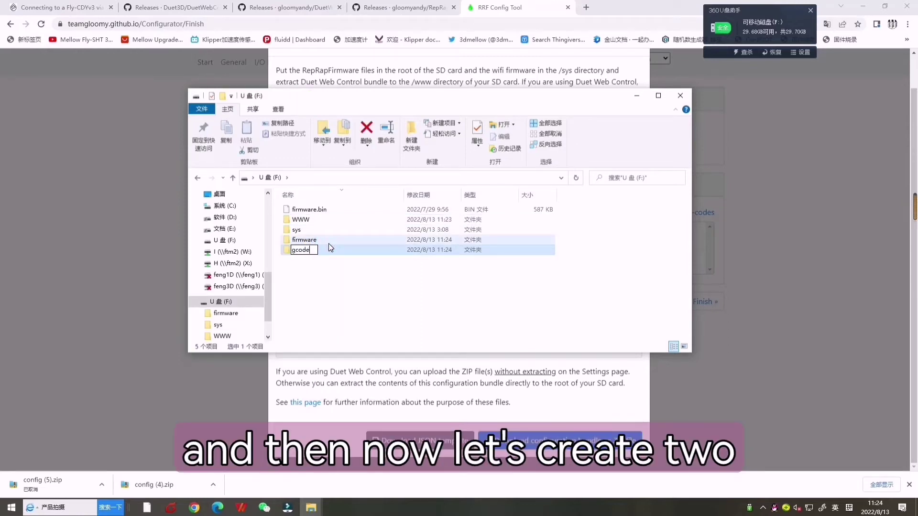
{"action": "type", "text": "s"}
{"action": "left_click", "coordinate": [351, 308]}
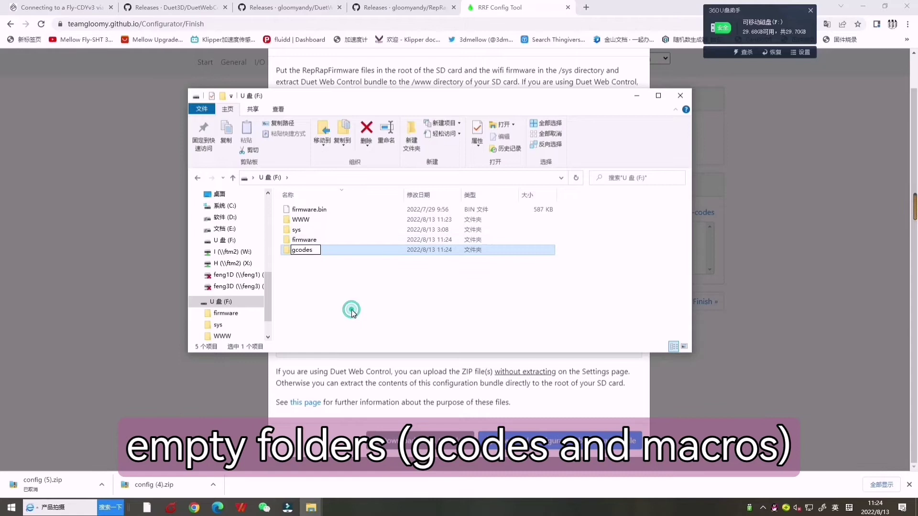
{"action": "right_click", "coordinate": [333, 274]}
{"action": "mouse_move", "coordinate": [258, 401]}
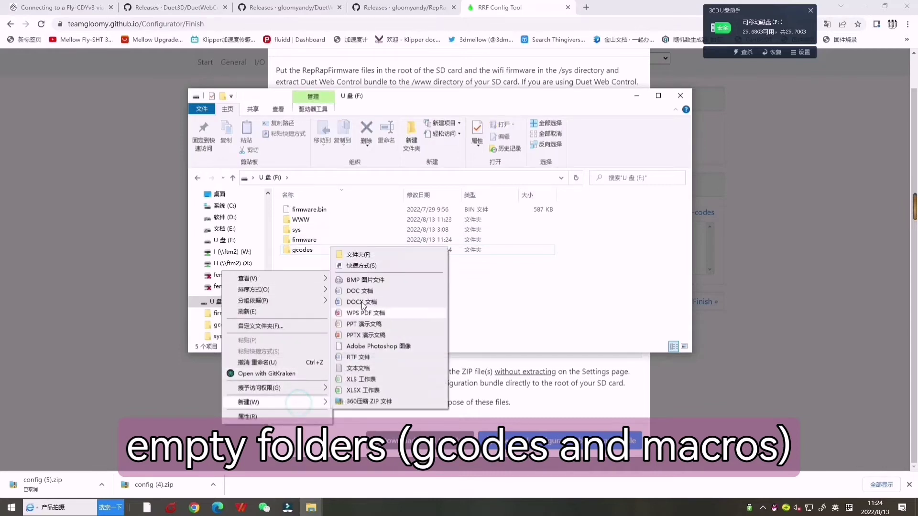
{"action": "left_click", "coordinate": [362, 254]}
{"action": "type", "text": "mac"}
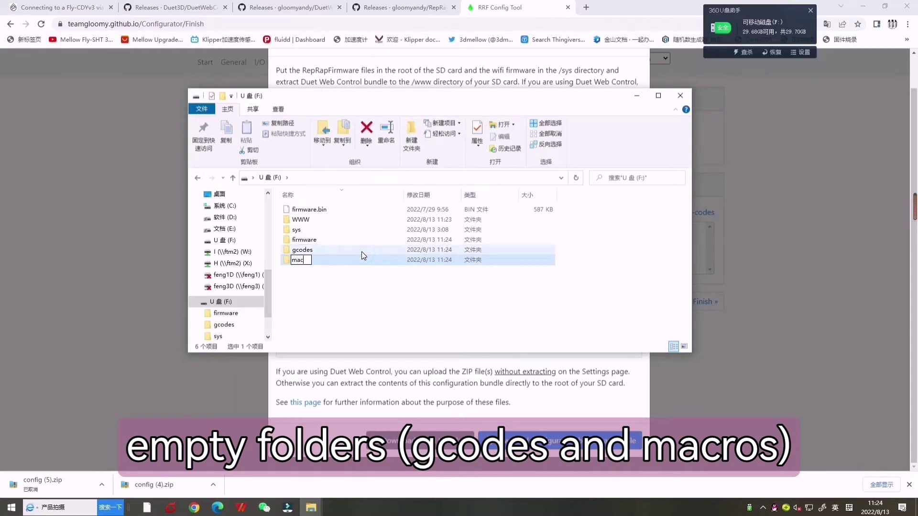
{"action": "type", "text": "ros"}
{"action": "left_click", "coordinate": [354, 305]}
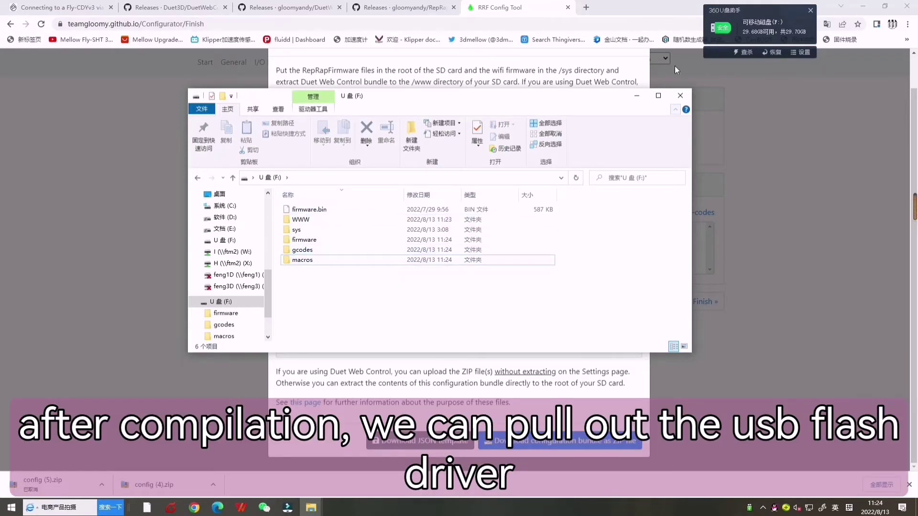
{"action": "left_click", "coordinate": [679, 95]}
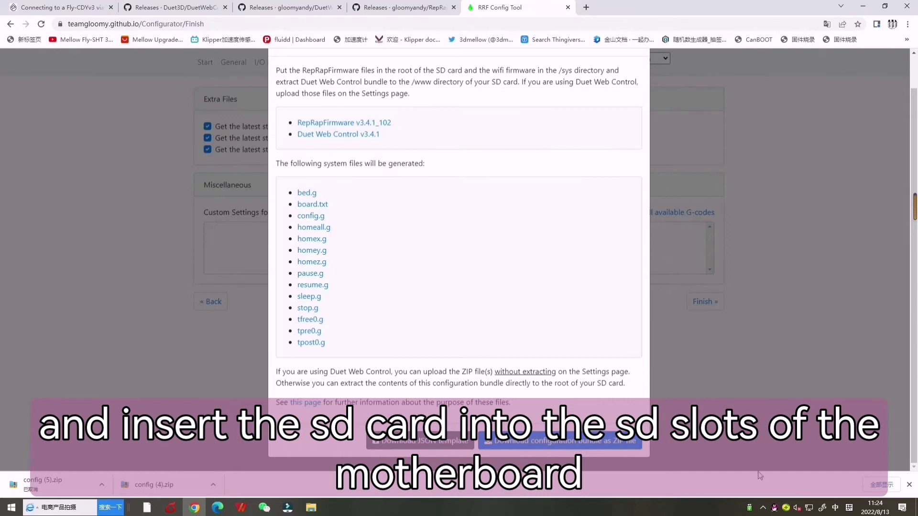
Safely eject the USB drive, then launch Termite from the termite-3.4 folder.
{"action": "left_click", "coordinate": [750, 507]}
{"action": "left_click", "coordinate": [797, 492]}
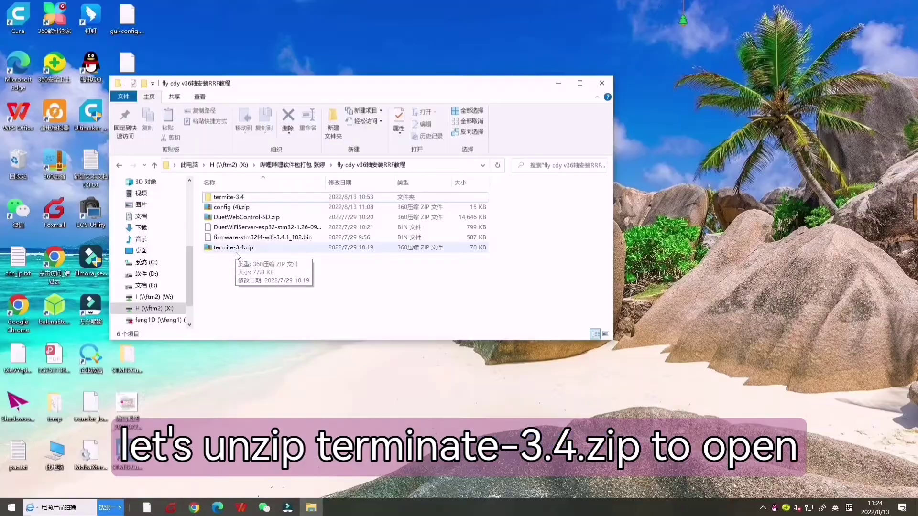
{"action": "double_click", "coordinate": [229, 197]}
{"action": "left_click", "coordinate": [227, 207]}
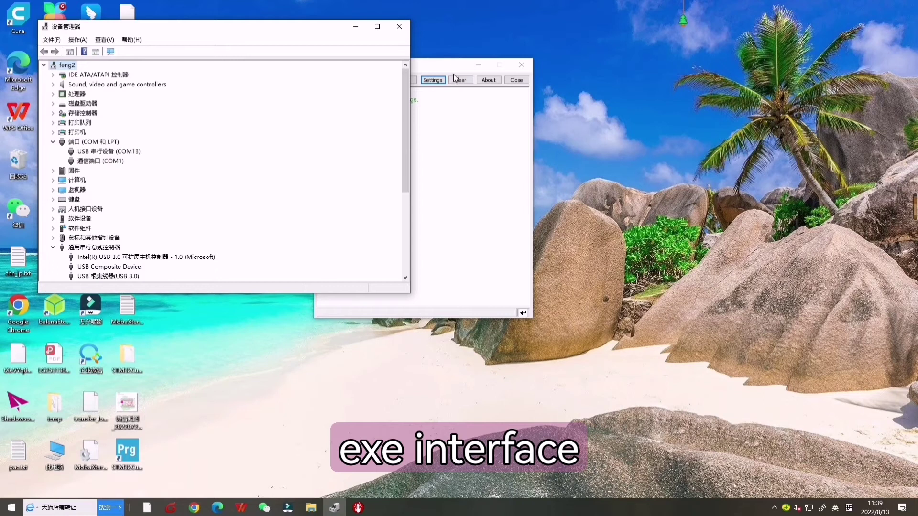
Connect Termite to port COM13 and place its window beside Device Manager.
{"action": "left_click", "coordinate": [453, 66]}
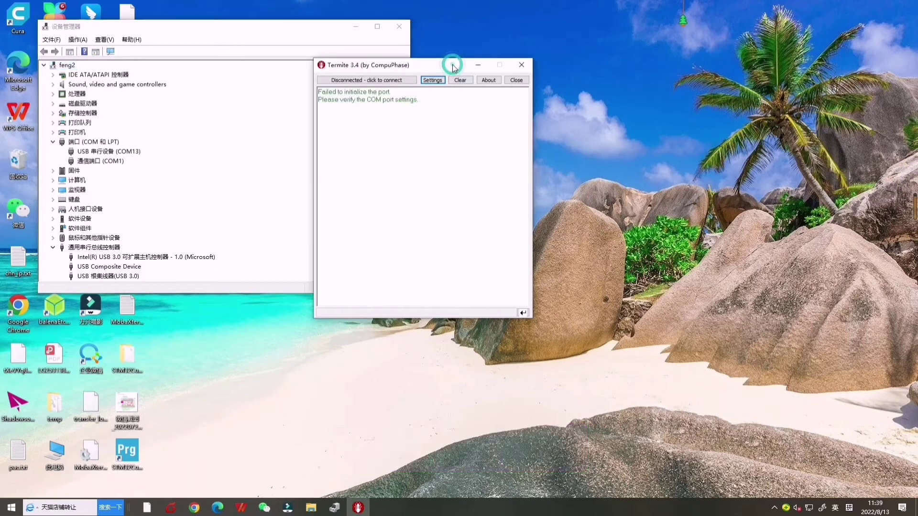
{"action": "left_click", "coordinate": [432, 81]}
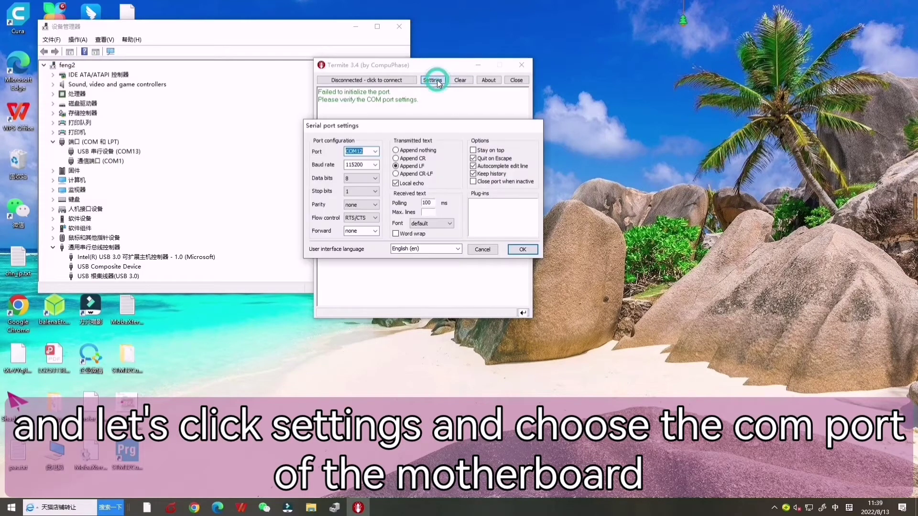
{"action": "left_click", "coordinate": [375, 152]}
{"action": "left_click", "coordinate": [364, 167]}
{"action": "left_click", "coordinate": [523, 249]}
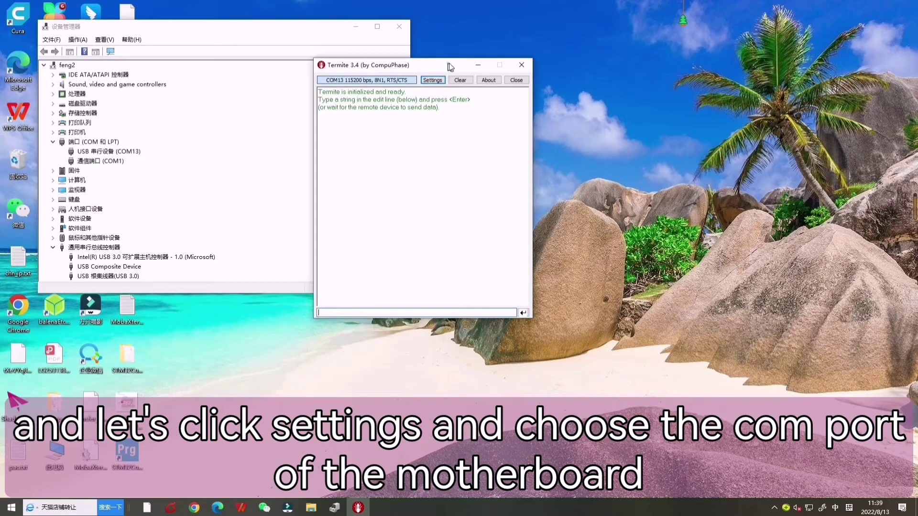
{"action": "left_click_drag", "start_coordinate": [450, 67], "coordinate": [578, 67]}
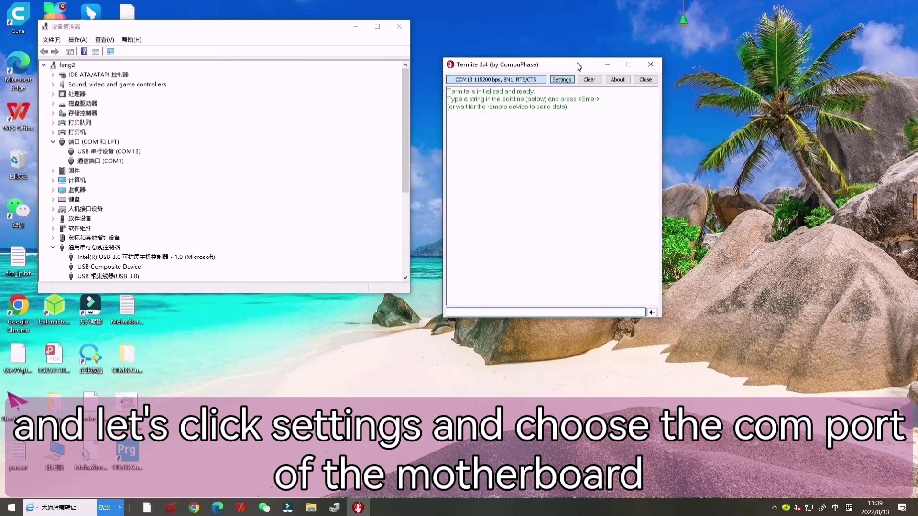
{"action": "left_click", "coordinate": [115, 153]}
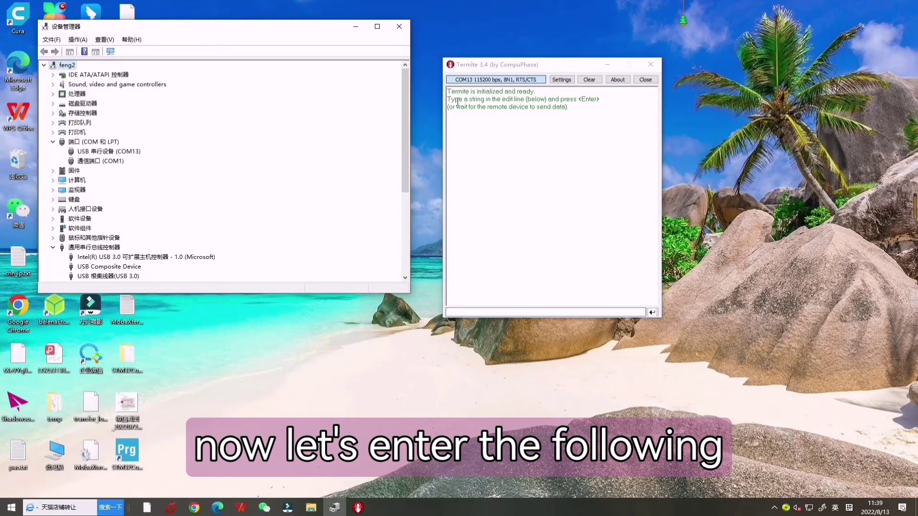
Send M997 S1 to flash the ESP32 WiFi firmware.
{"action": "left_click", "coordinate": [491, 313]}
{"action": "type", "text": "M9"}
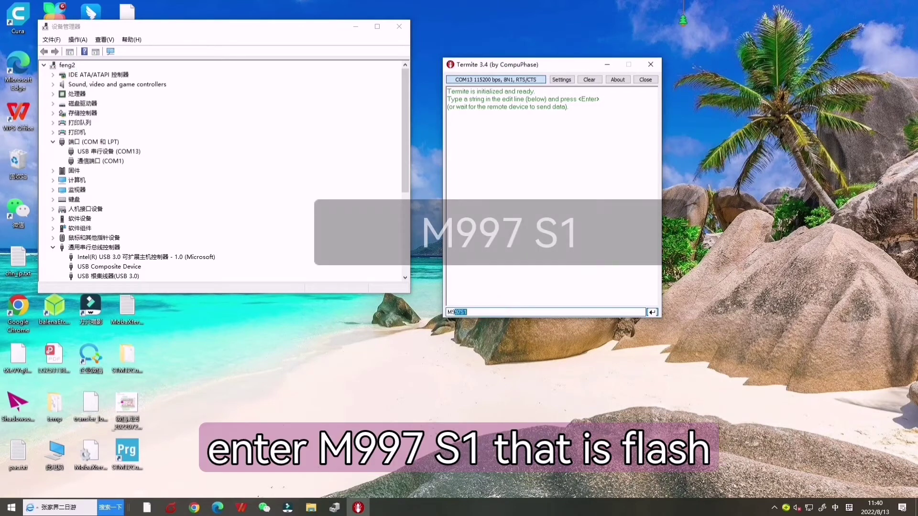
{"action": "type", "text": "97 S1"}
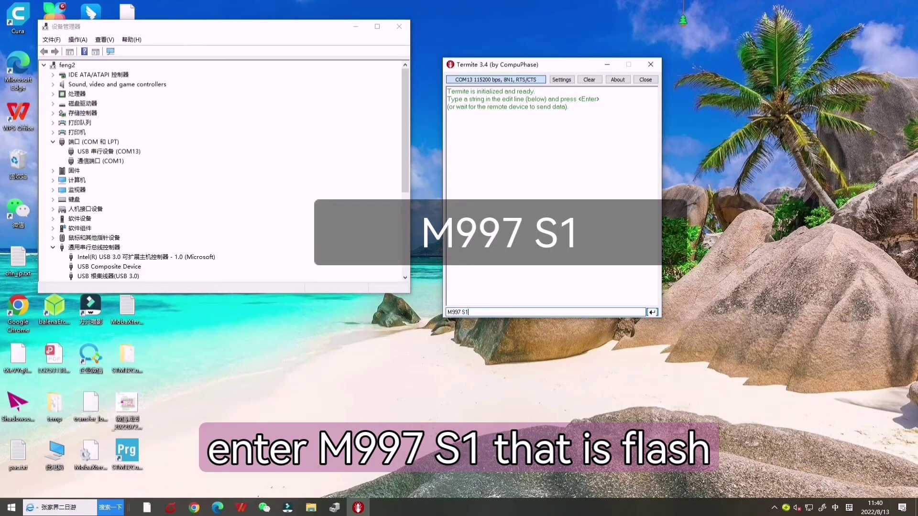
{"action": "key", "text": "Return"}
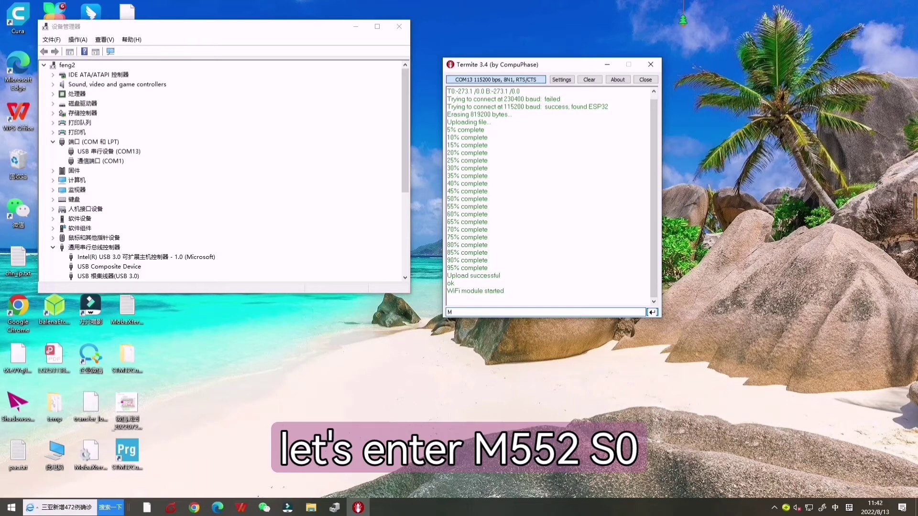
{"action": "type", "text": "552 S0"}
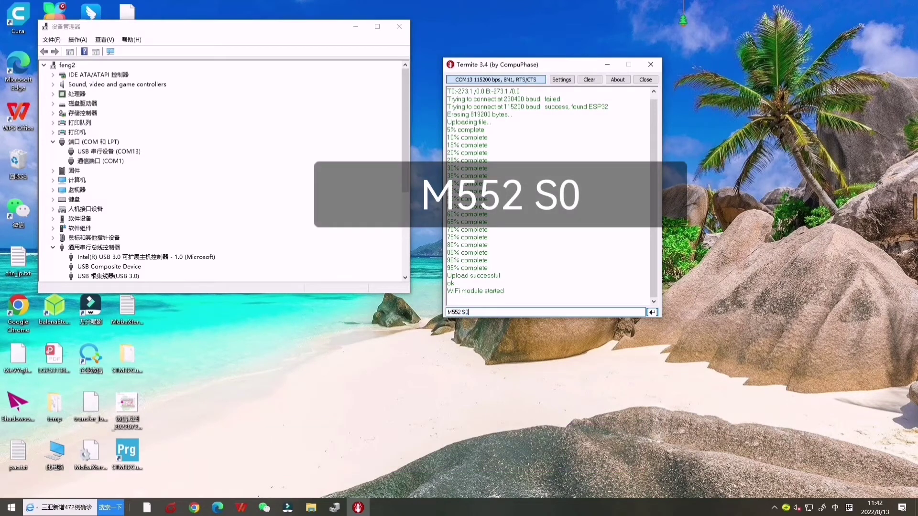
{"action": "key", "text": "Return"}
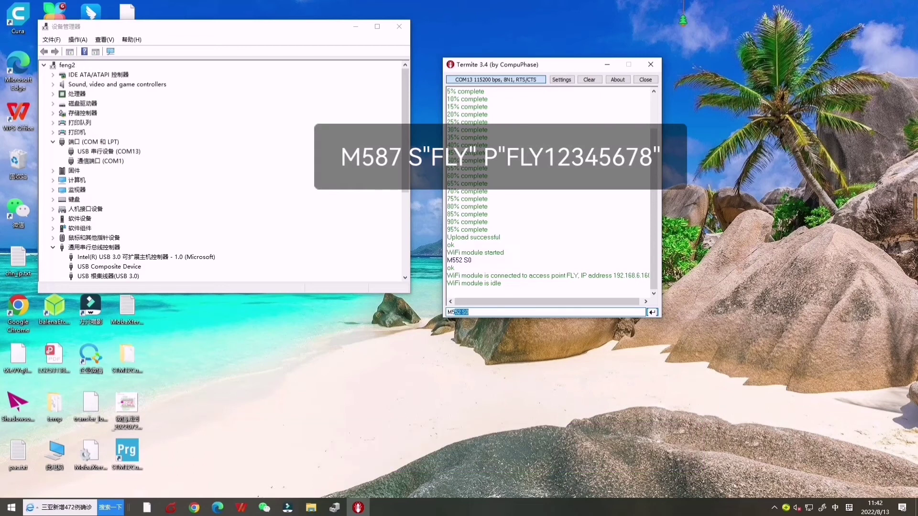
{"action": "type", "text": "87"}
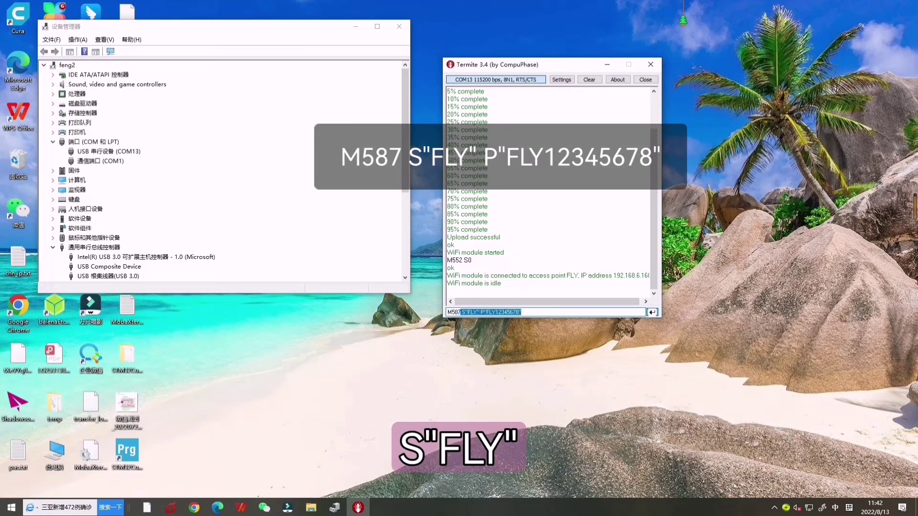
{"action": "key", "text": "Return"}
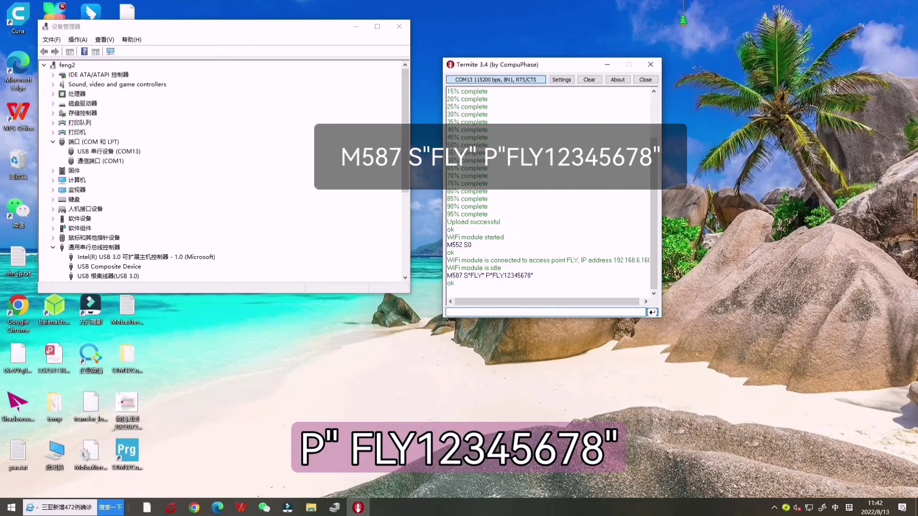
{"action": "type", "text": "M"}
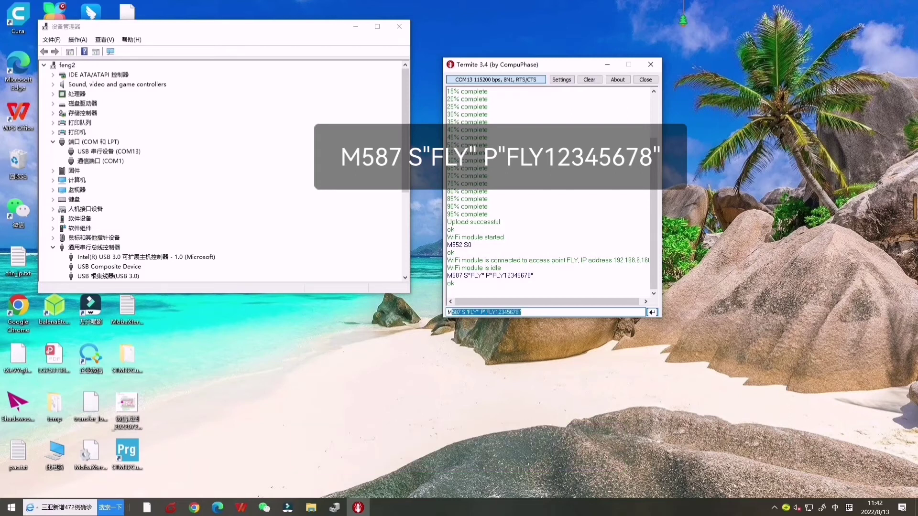
{"action": "type", "text": "552 S"}
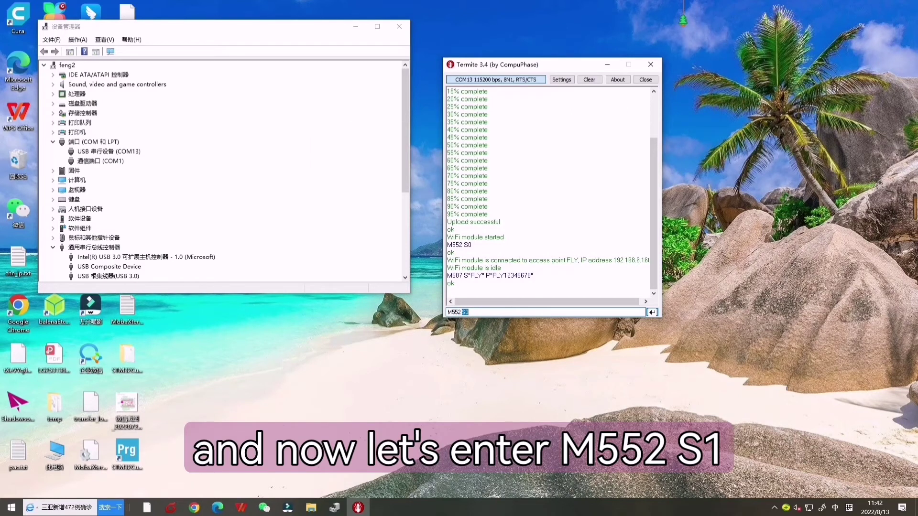
{"action": "type", "text": "1"}
{"action": "key", "text": "Return"}
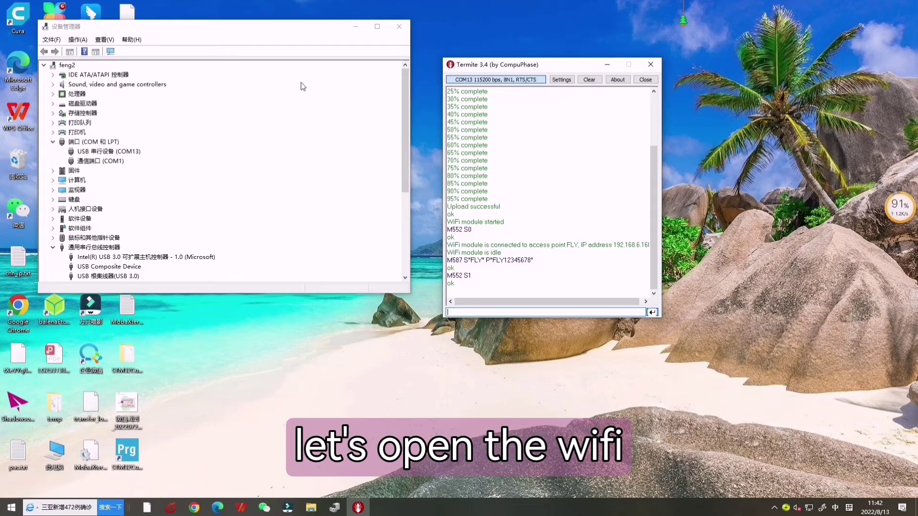
Copy the IP address 192.168.6.160 from the Termite log and switch to Chrome.
{"action": "left_click", "coordinate": [356, 27]}
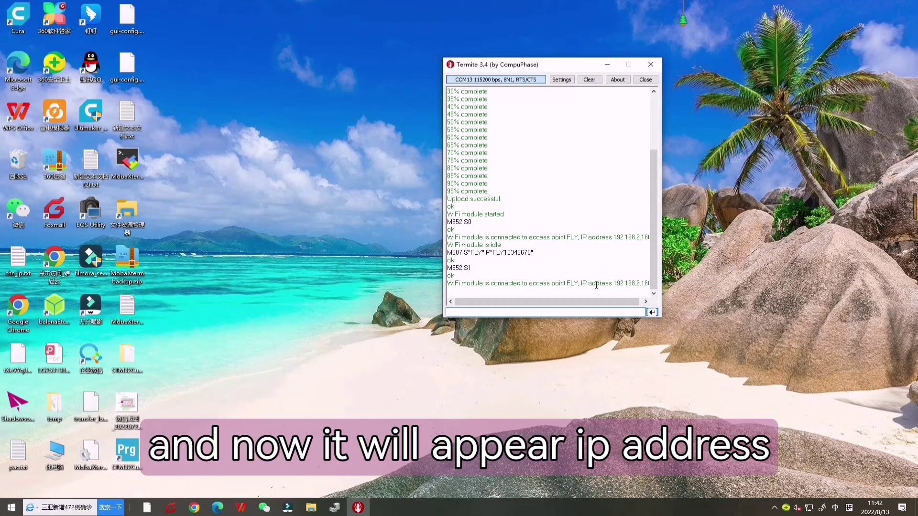
{"action": "left_click_drag", "start_coordinate": [579, 284], "coordinate": [649, 283]}
{"action": "key", "text": "ctrl+c"}
{"action": "left_click", "coordinate": [619, 289]}
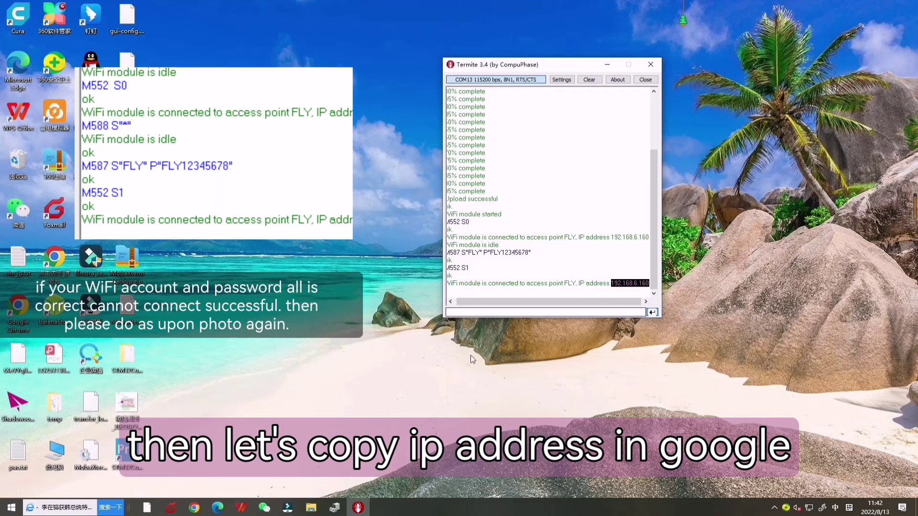
{"action": "left_click", "coordinate": [194, 508]}
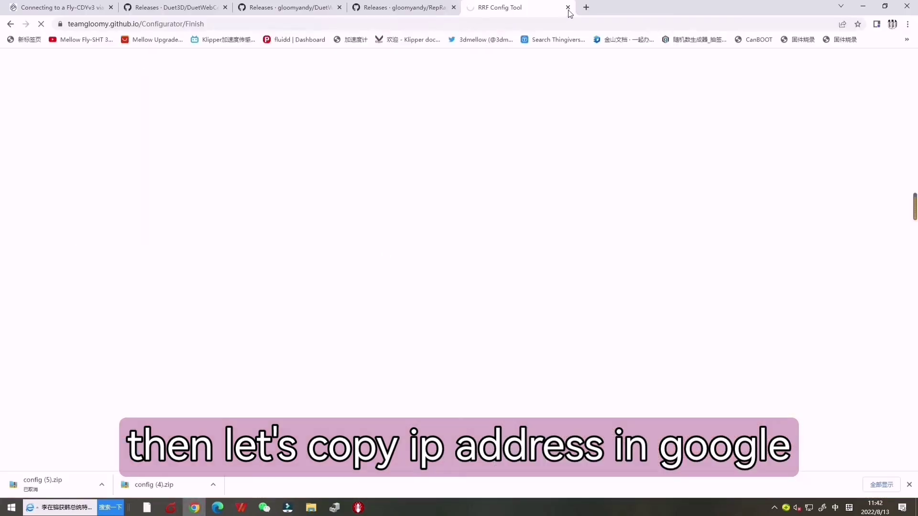
Load the Duet Web Control interface at 192.168.6.160 in a new browser tab.
{"action": "left_click", "coordinate": [586, 8]}
{"action": "key", "text": "ctrl+v"}
{"action": "key", "text": "Return"}
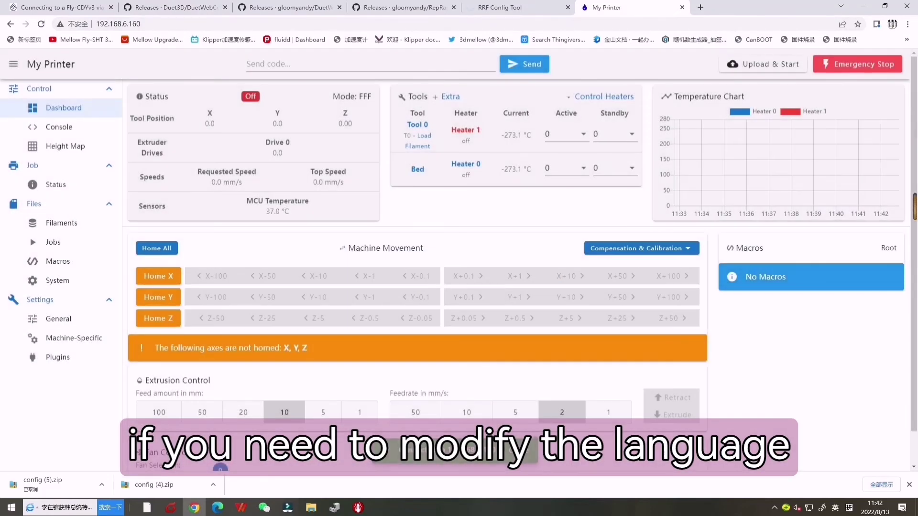
Check the General settings language list without changing it, then view the System files page.
{"action": "left_click", "coordinate": [62, 320]}
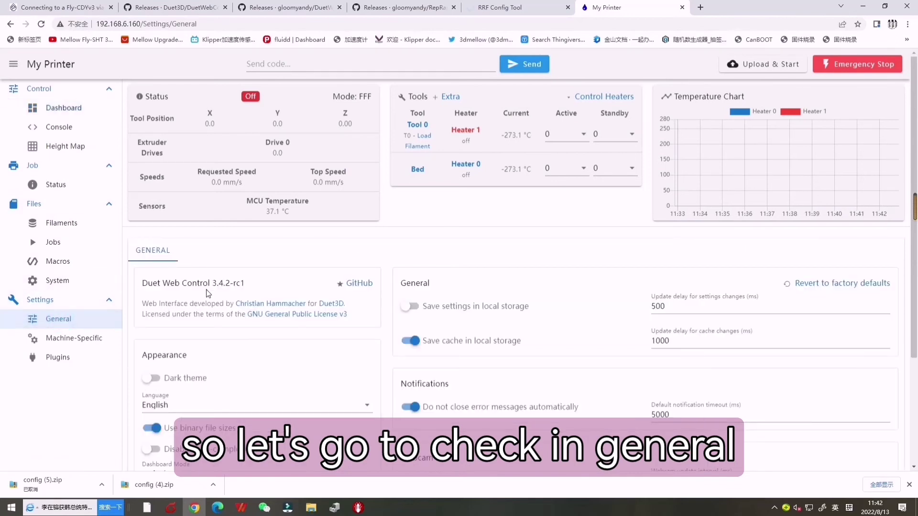
{"action": "scroll", "coordinate": [191, 289], "scroll_direction": "down", "scroll_amount": 2}
{"action": "left_click", "coordinate": [367, 261]}
{"action": "scroll", "coordinate": [259, 324], "scroll_direction": "down", "scroll_amount": 3}
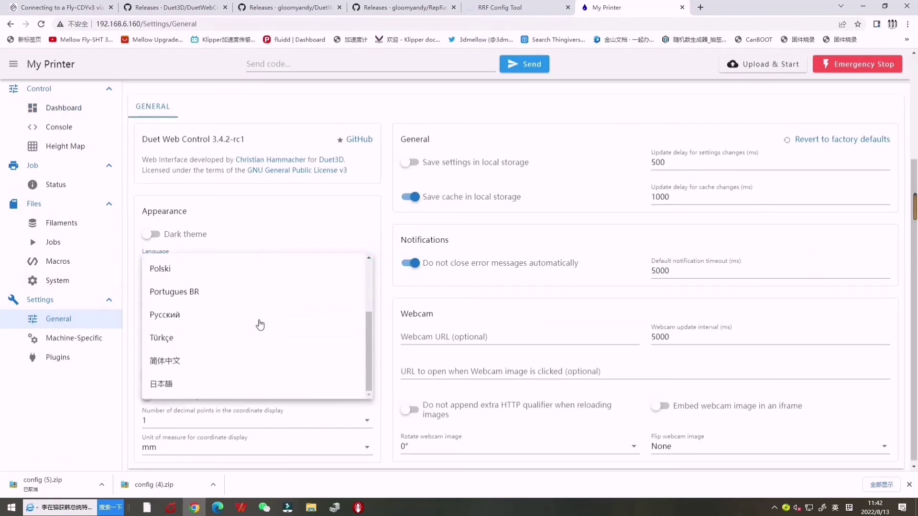
{"action": "left_click", "coordinate": [65, 414]}
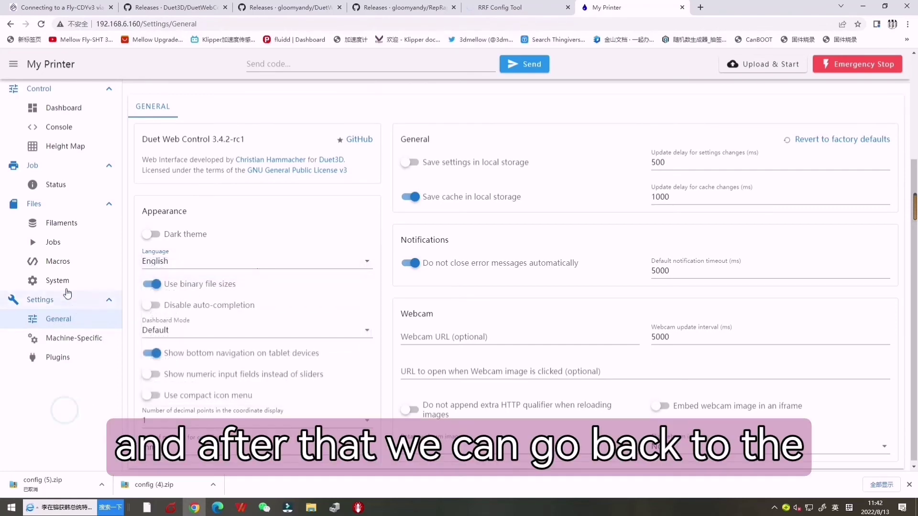
{"action": "left_click", "coordinate": [60, 281]}
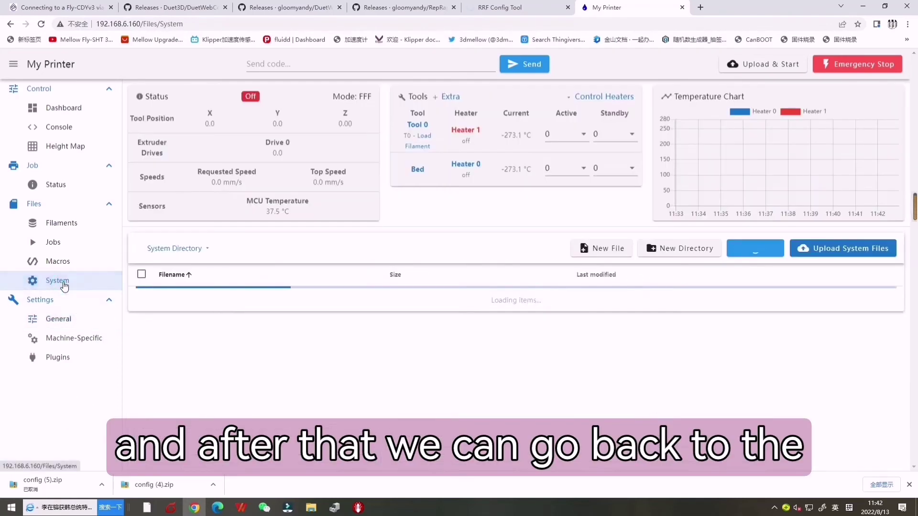
Upload config (4).zip as the system files and restart the mainboard to apply it.
{"action": "left_click", "coordinate": [803, 248]}
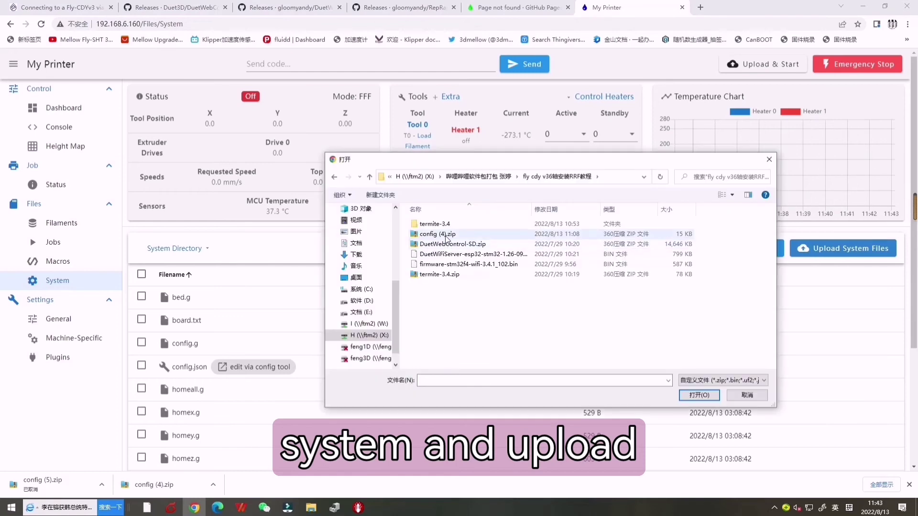
{"action": "left_click", "coordinate": [439, 234]}
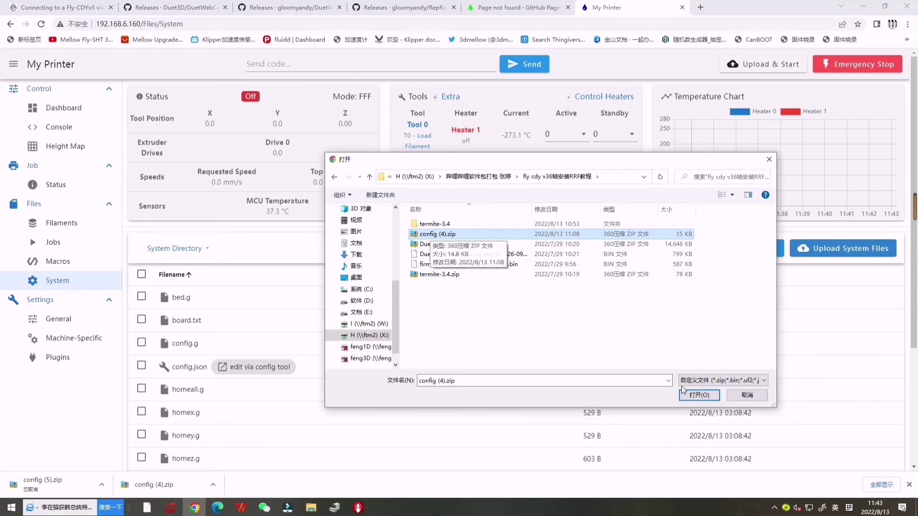
{"action": "left_click", "coordinate": [700, 395]}
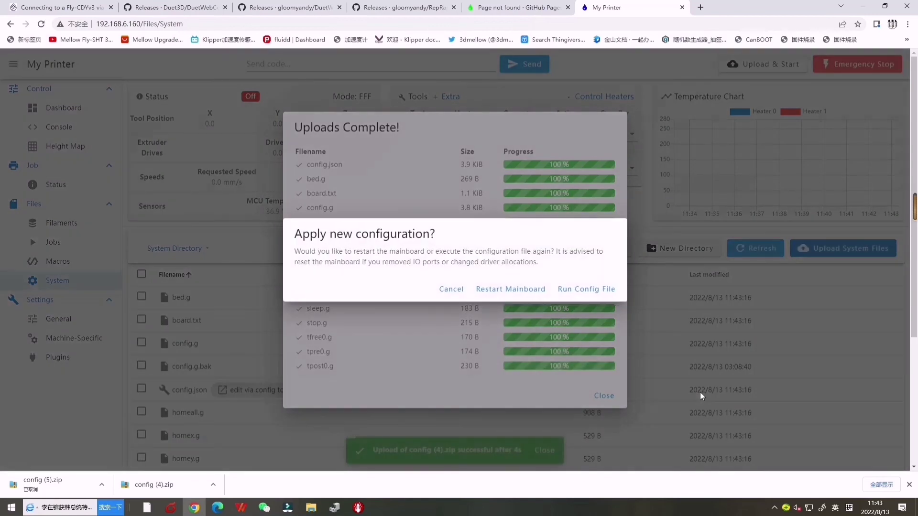
{"action": "left_click", "coordinate": [494, 294]}
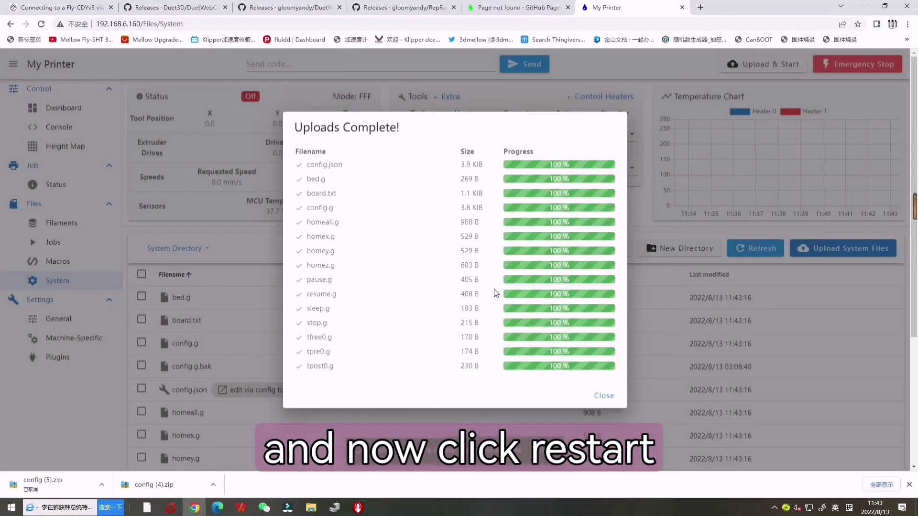